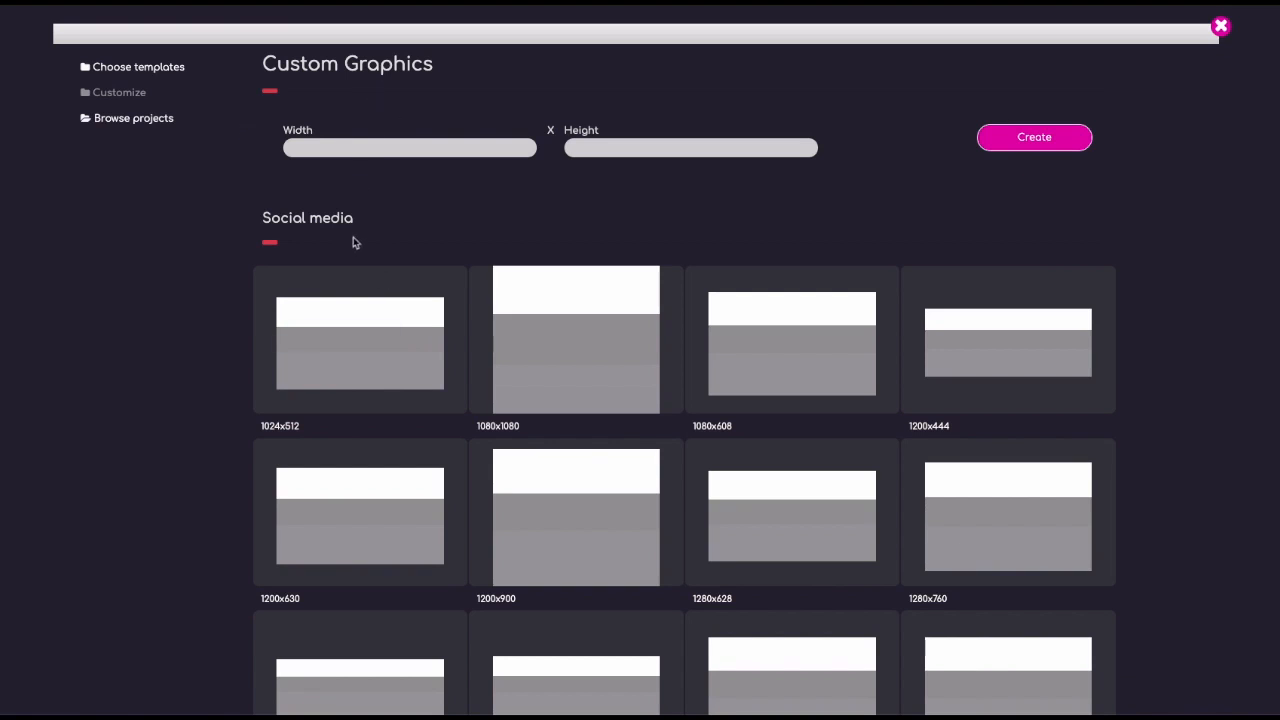
Step: Look over the custom width and height fields and the preset social media and banner sizes
left_click(499, 147)
left_click(663, 151)
left_click(443, 160)
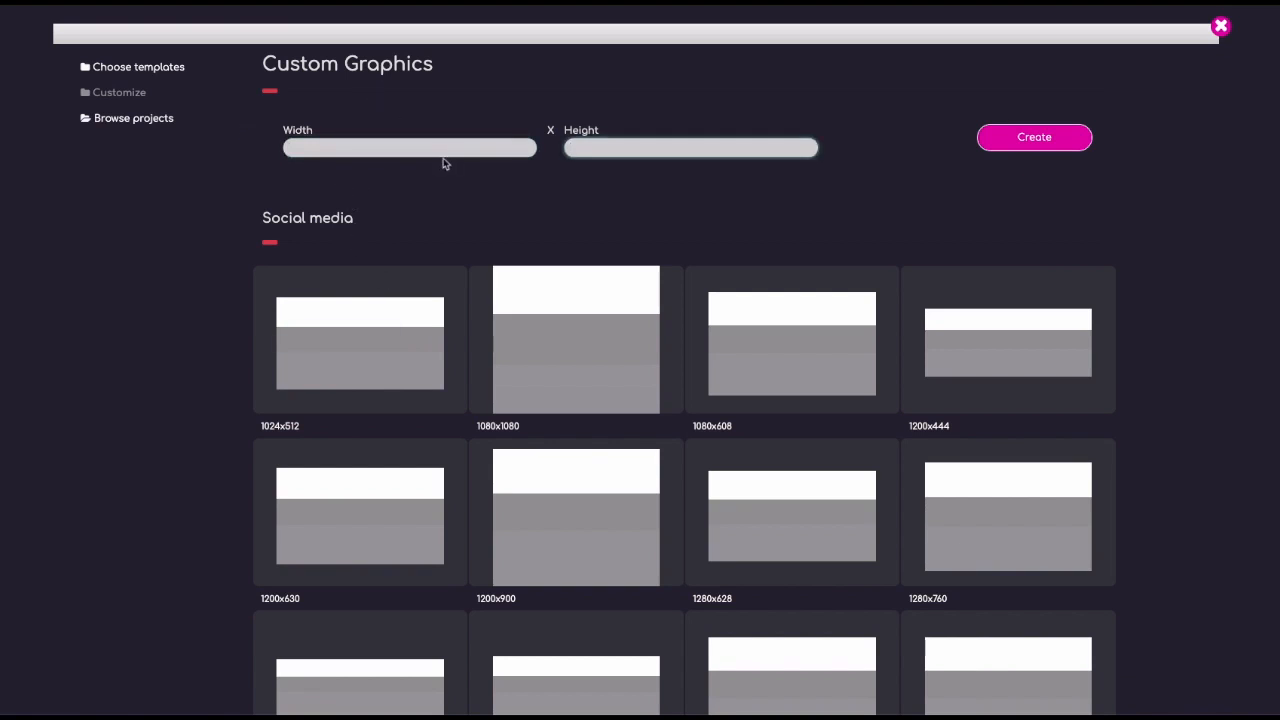
scroll(434, 258, "down", 9)
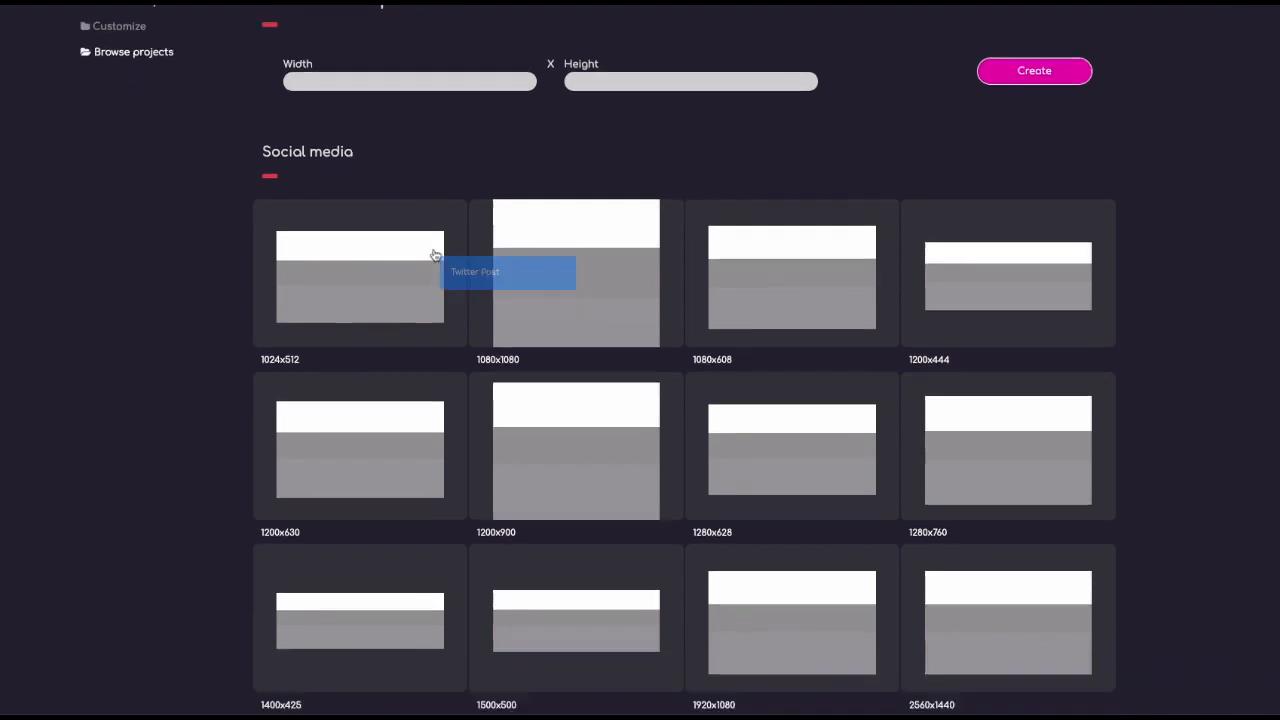
scroll(436, 266, "down", 2)
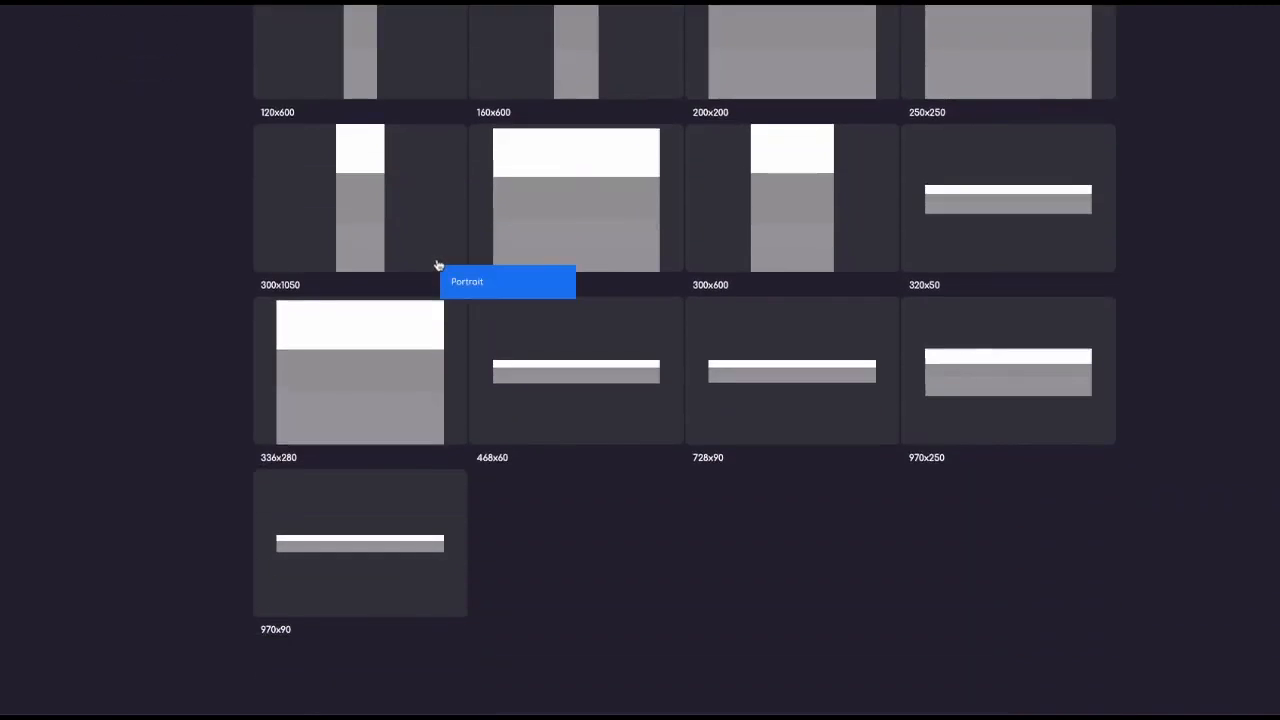
scroll(436, 266, "up", 11)
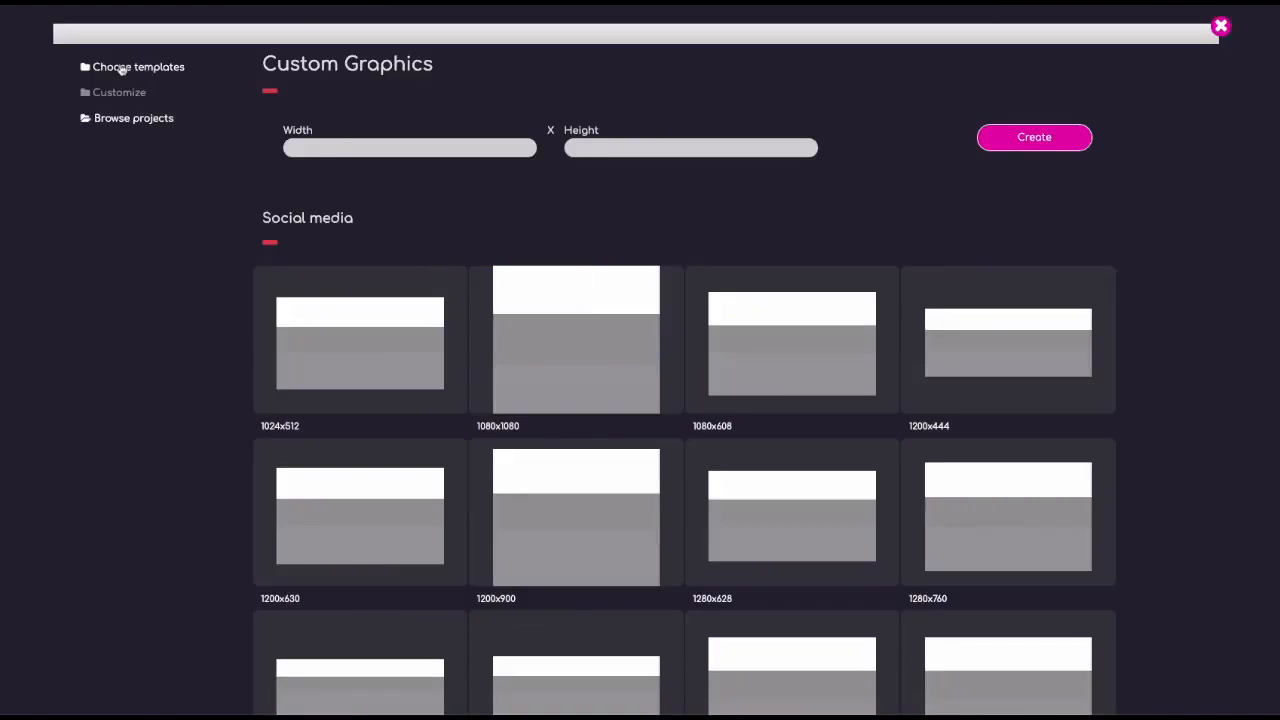
Step: Load more designs in the Discount Sale template category and open the women's clothing 75% off banner with the sweater photo
left_click(129, 67)
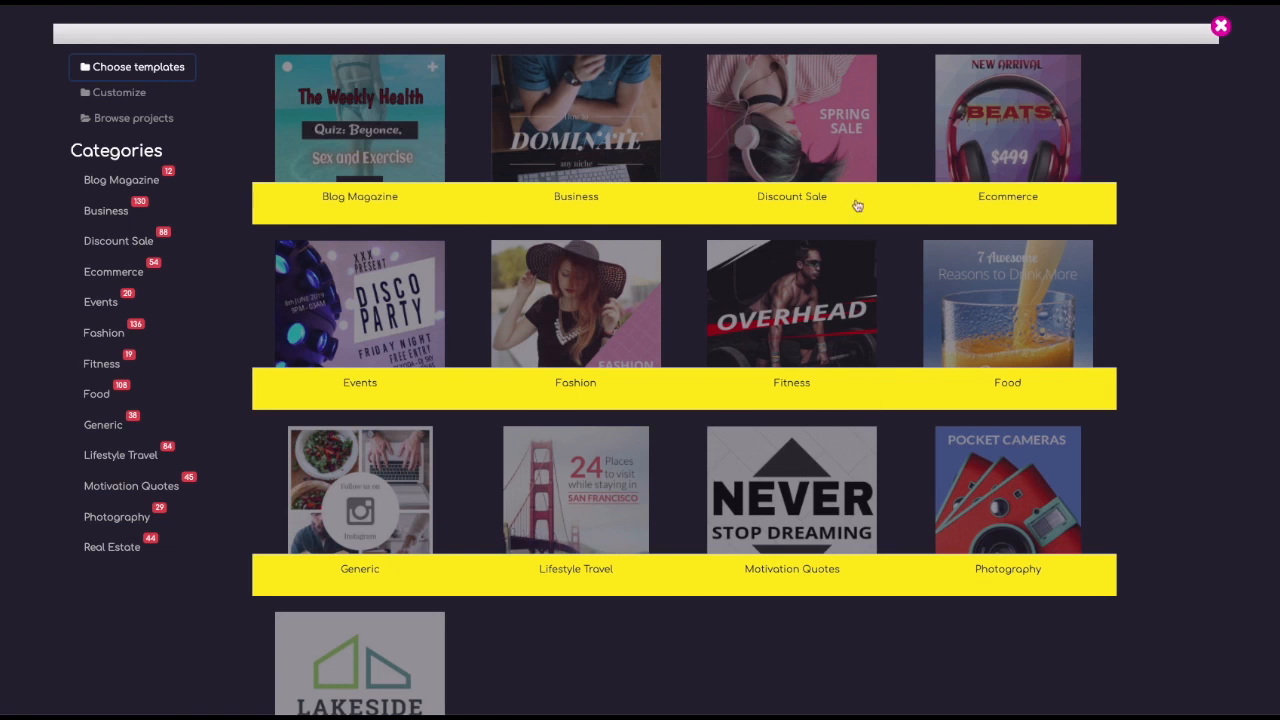
left_click(785, 146)
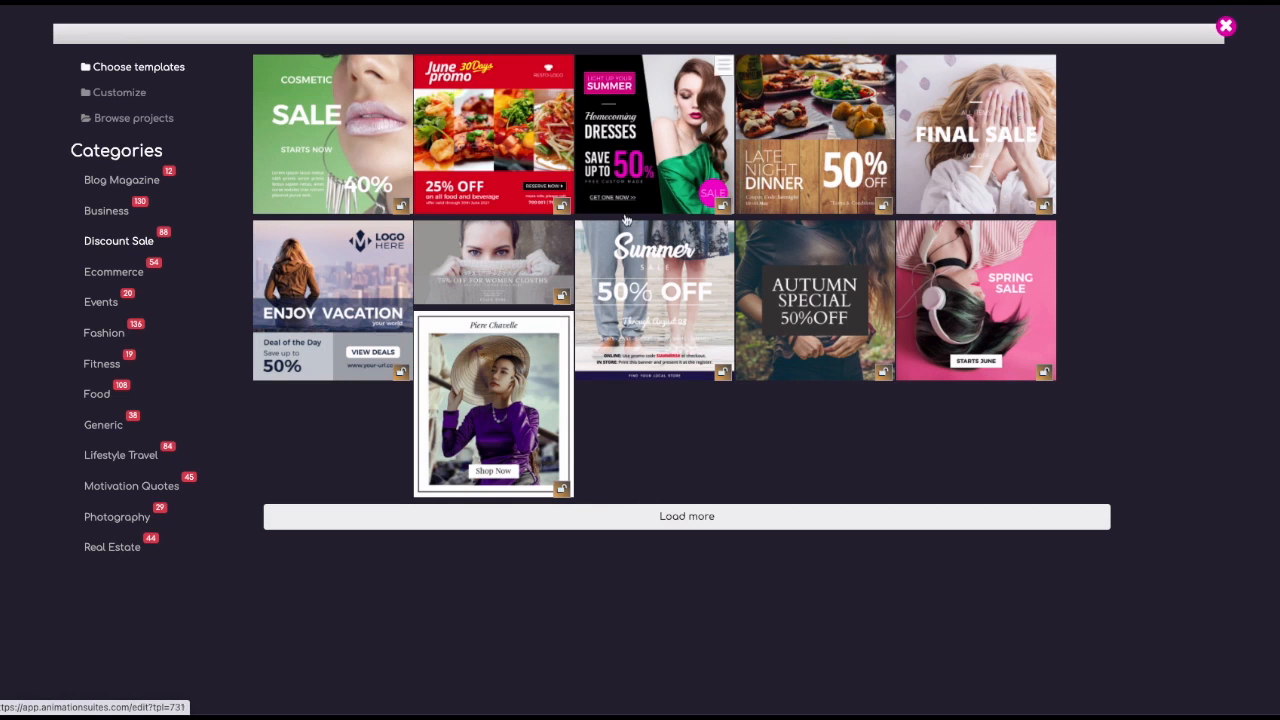
left_click(686, 520)
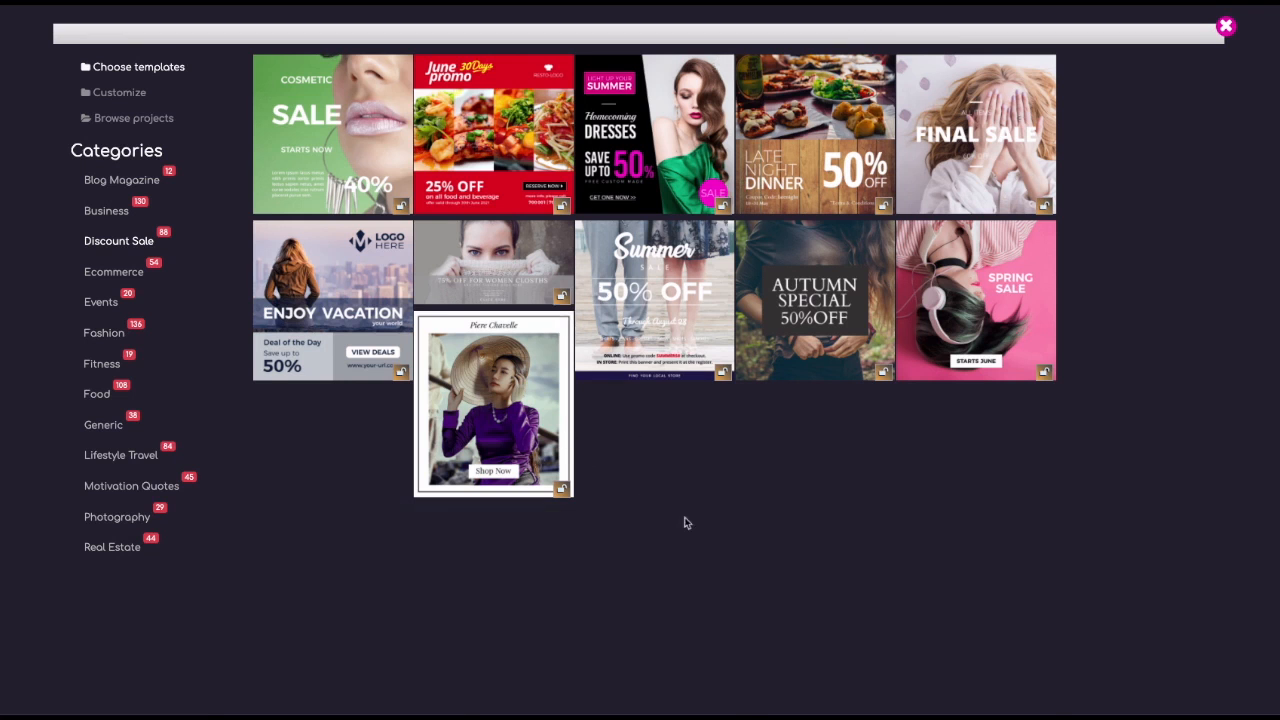
scroll(686, 512, "down", 5)
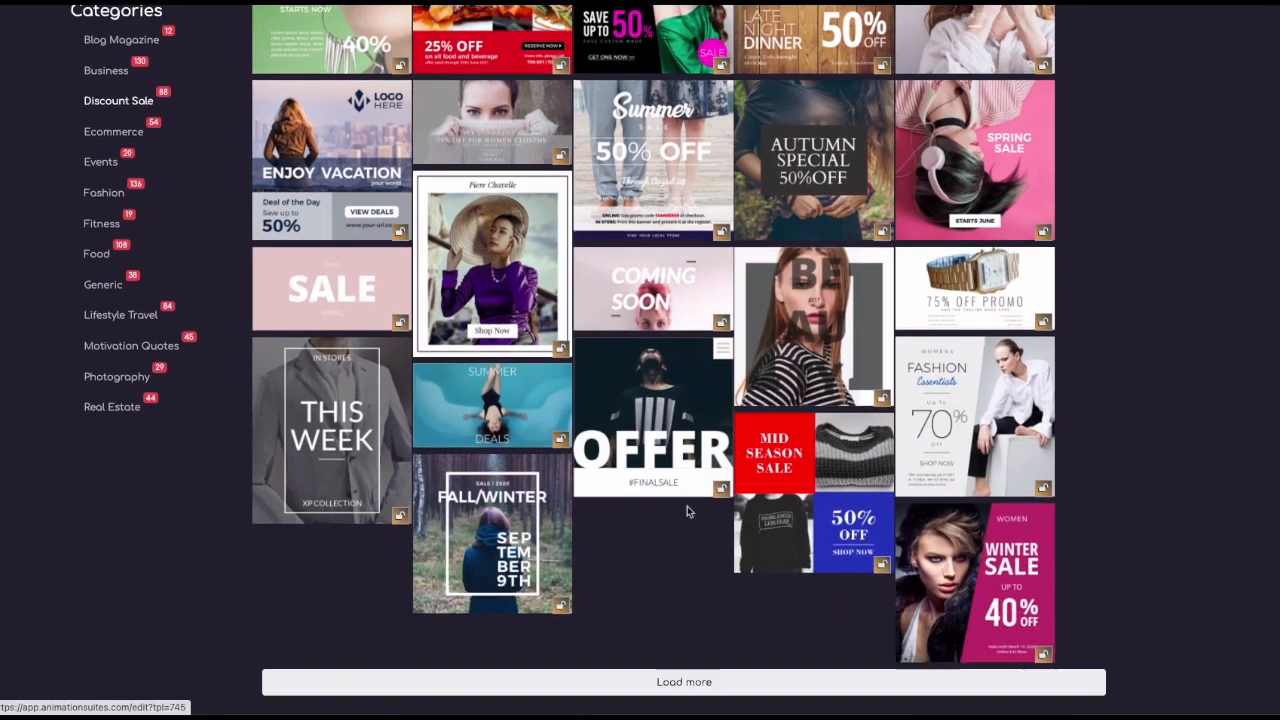
scroll(688, 512, "up", 5)
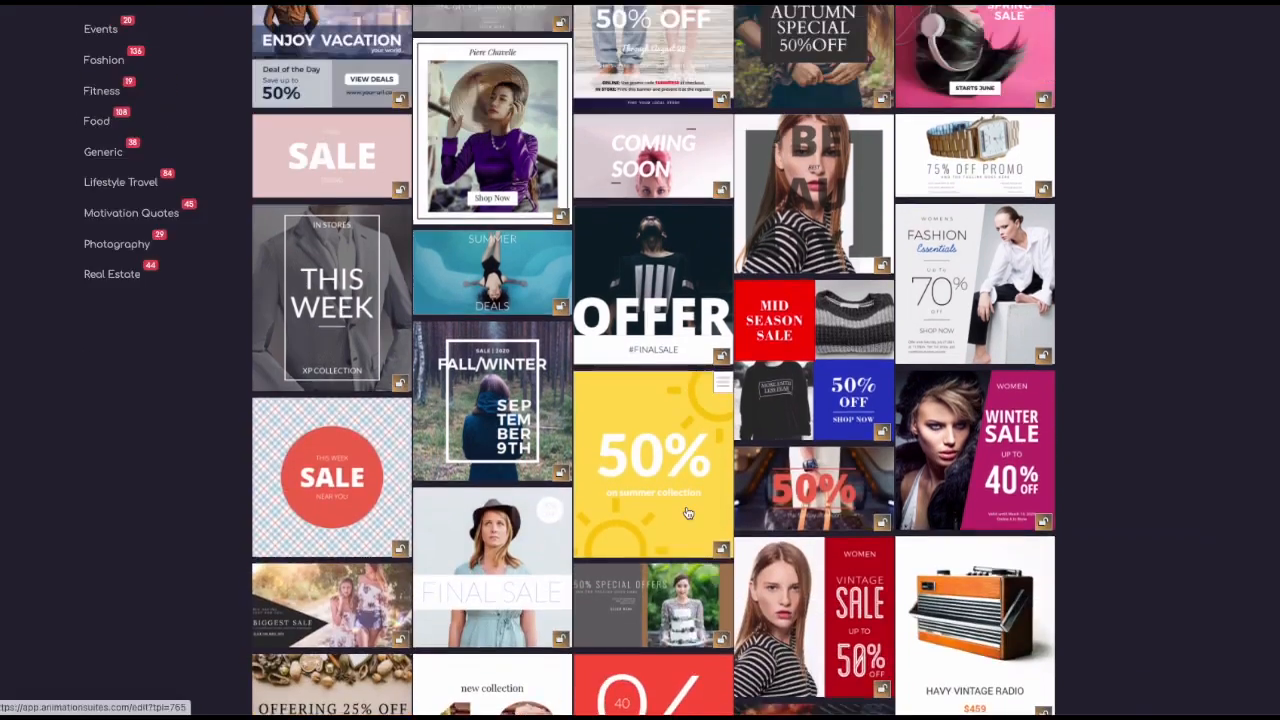
left_click(469, 256)
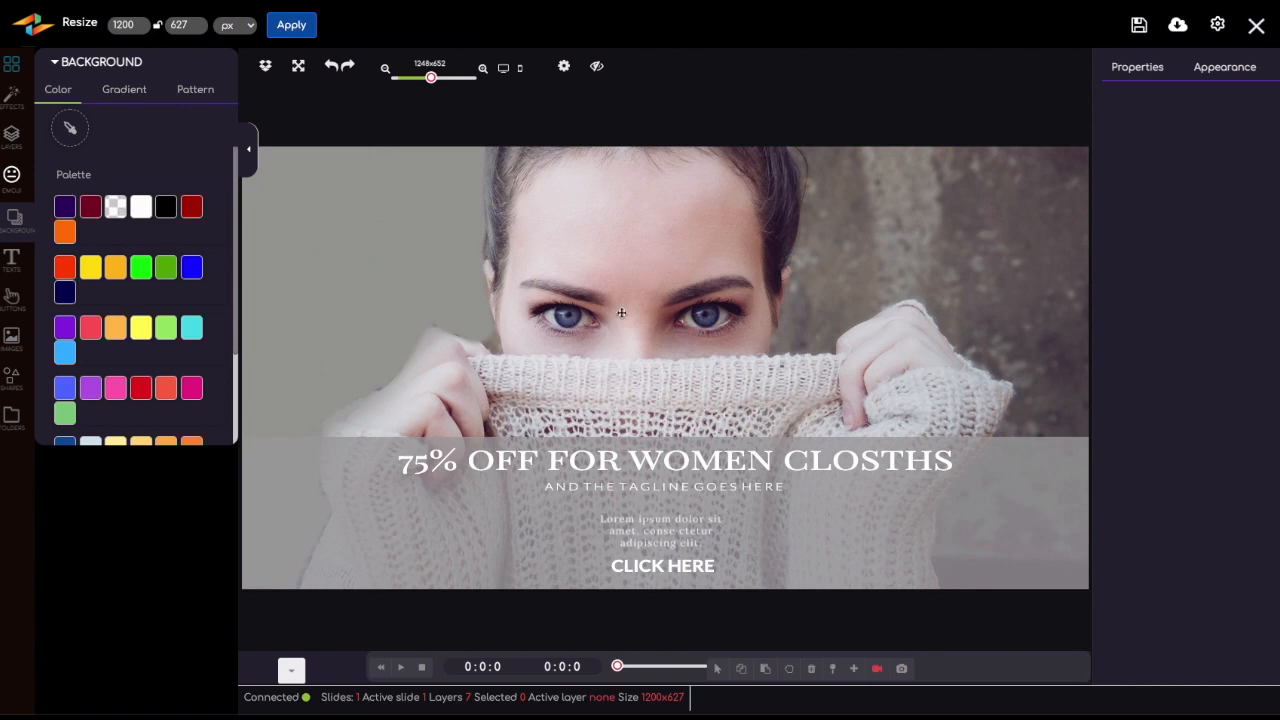
Step: Add a Slide bottom transition to the headline text layer at the start of the timeline and play the animation
left_click(617, 462)
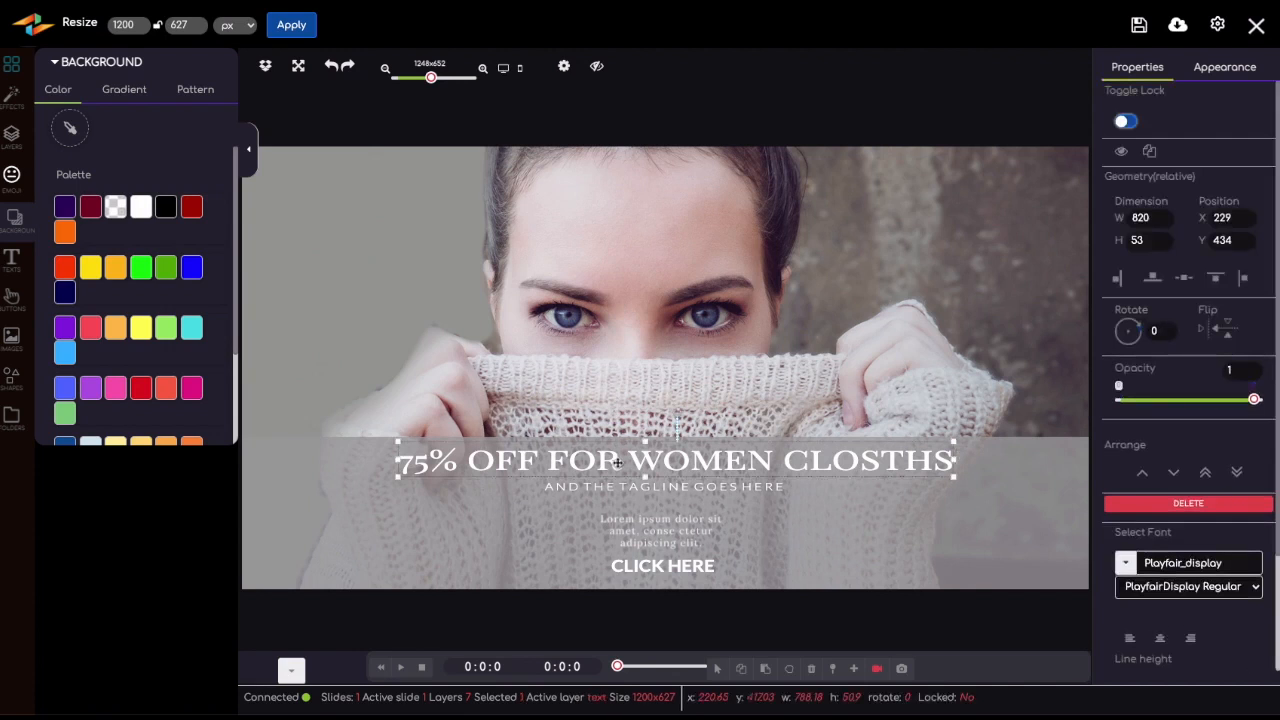
left_click(290, 670)
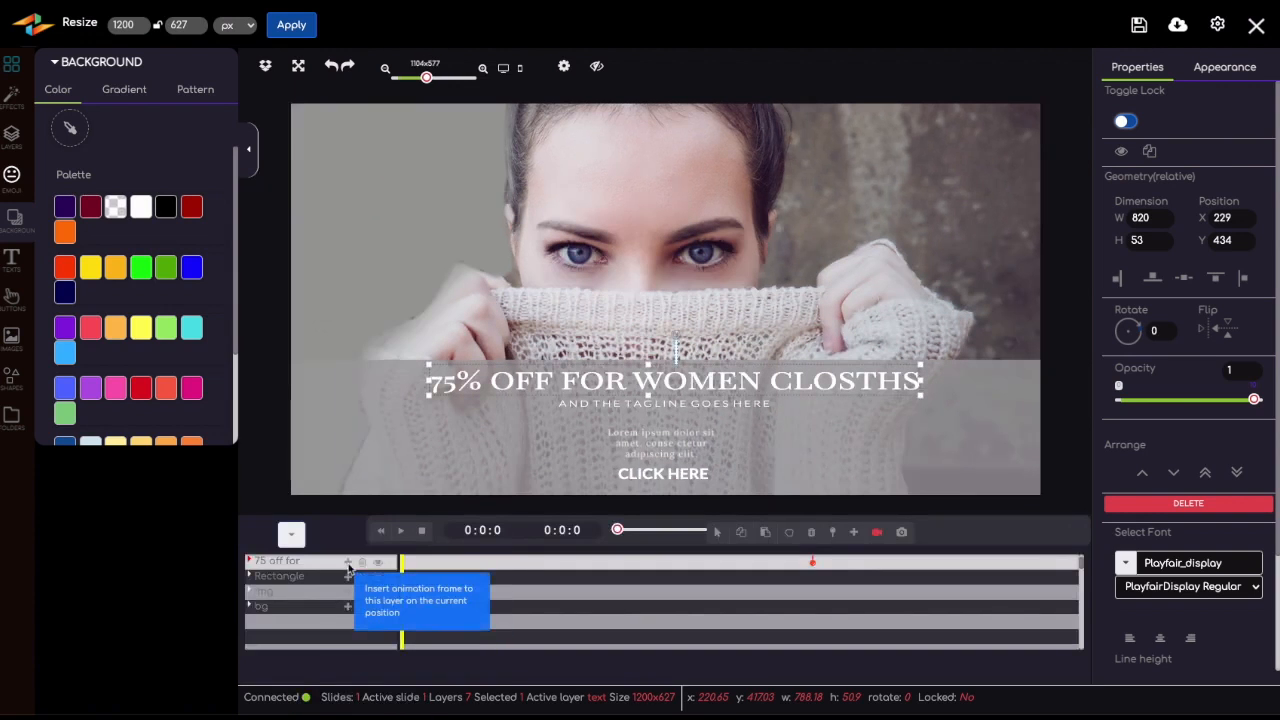
left_click(349, 567)
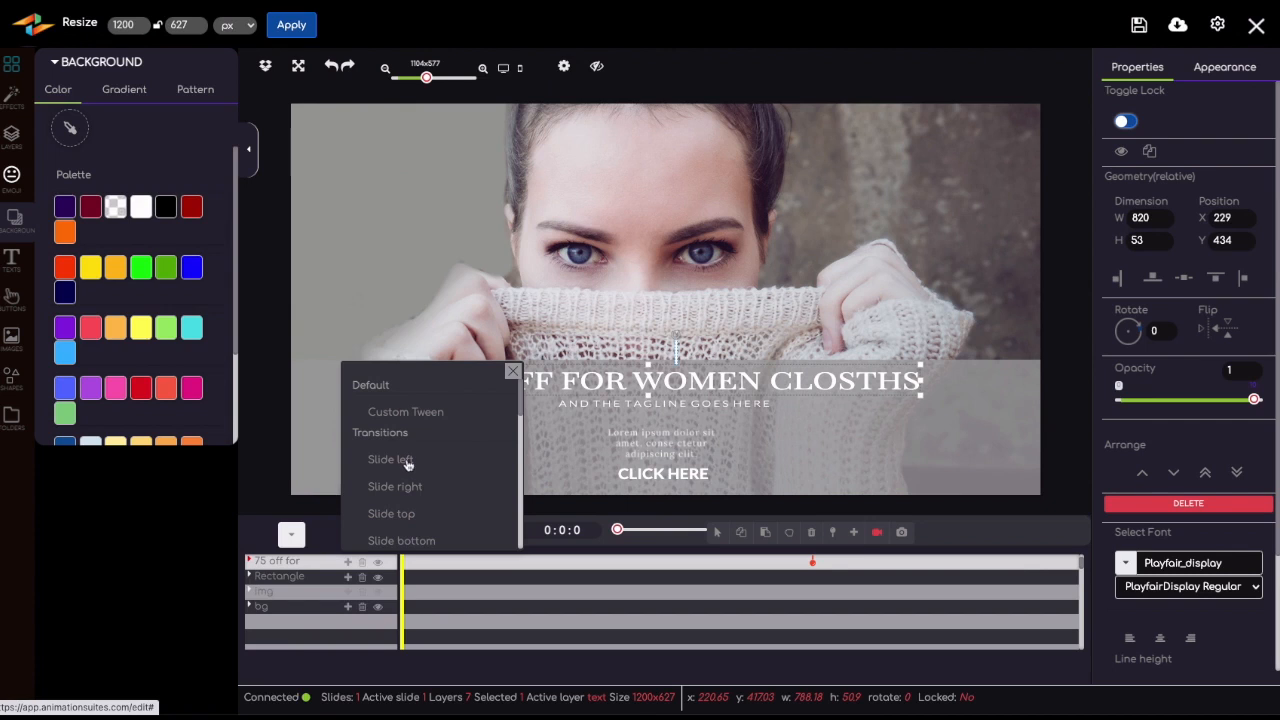
left_click(403, 542)
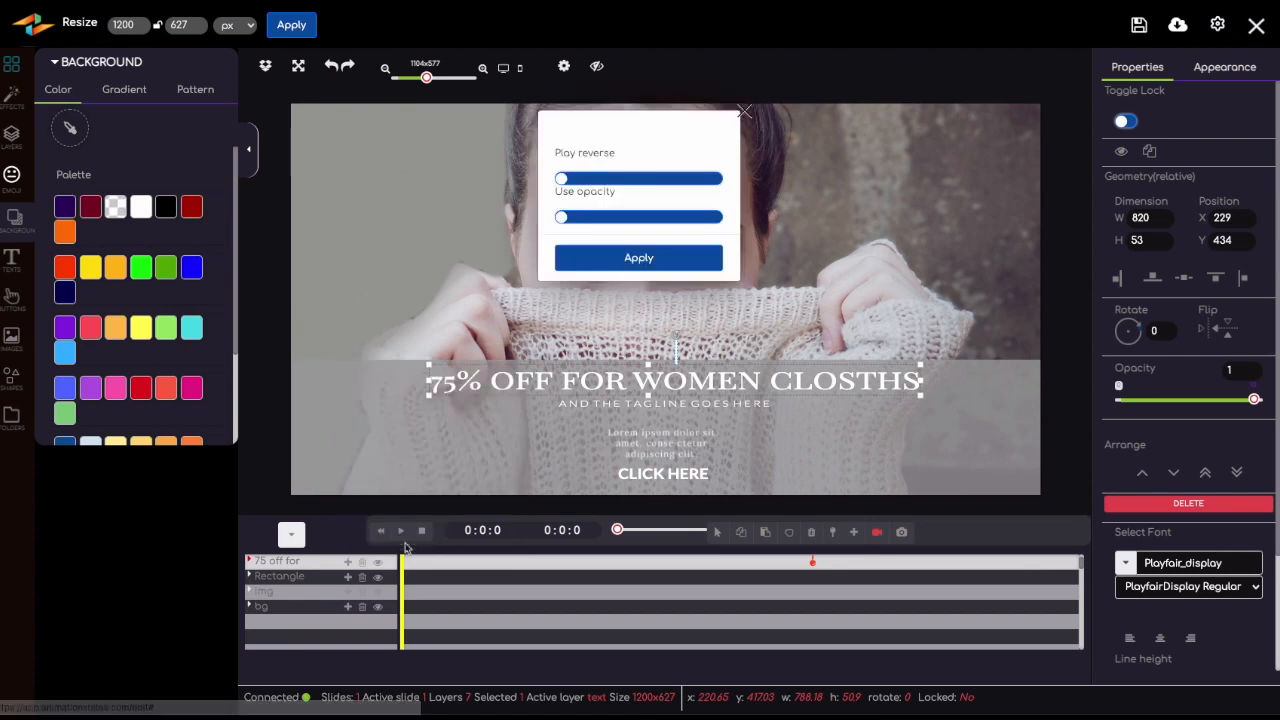
left_click(637, 261)
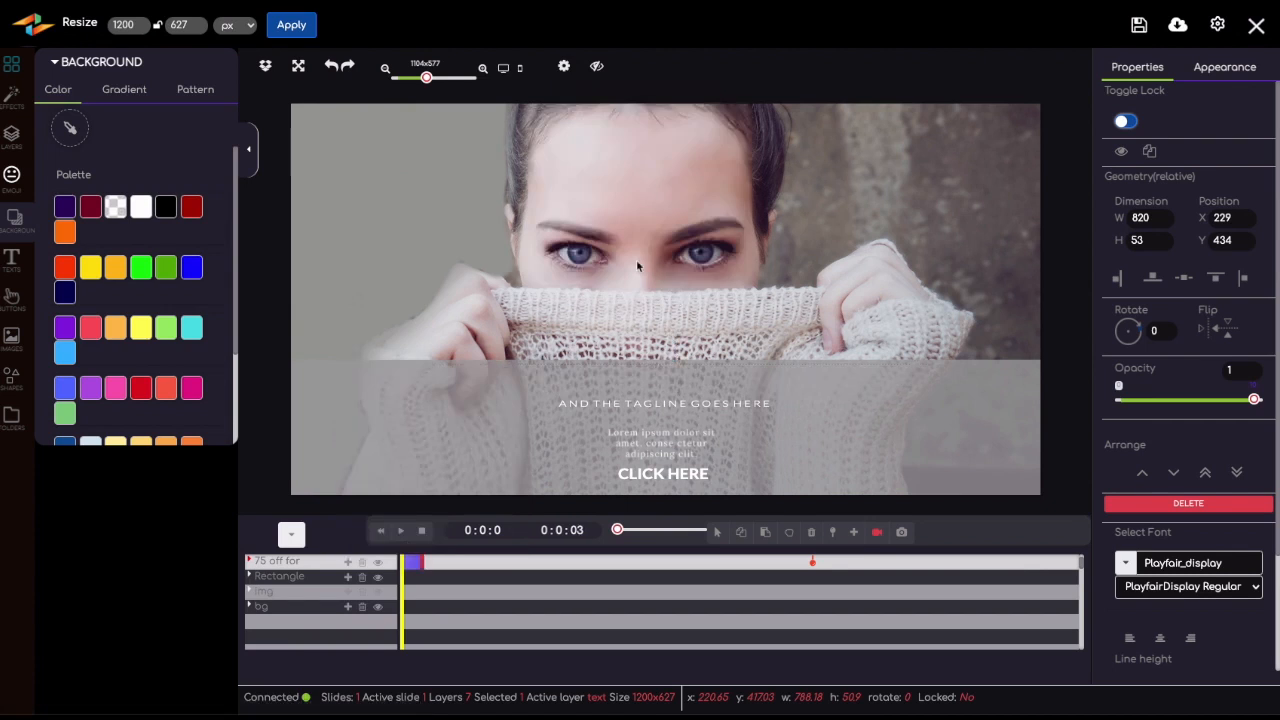
left_click(402, 534)
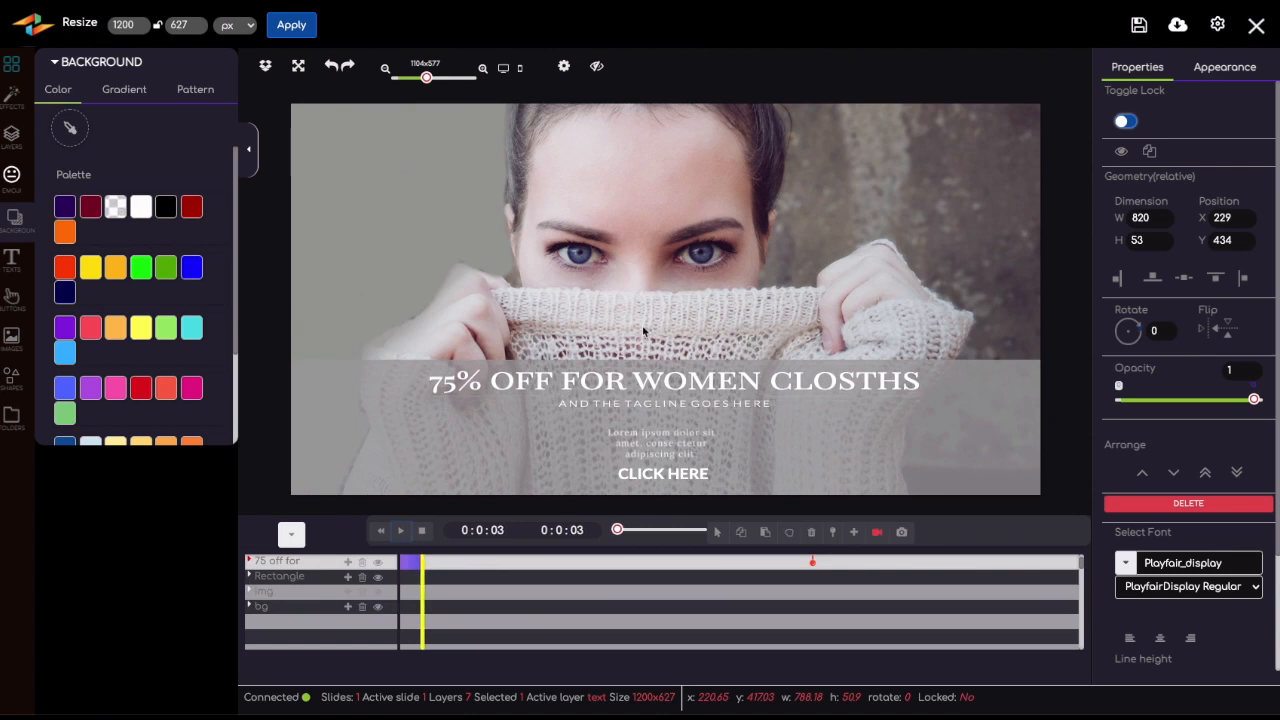
Step: Open the headline's text for editing and look through the button and image libraries
double_click(596, 384)
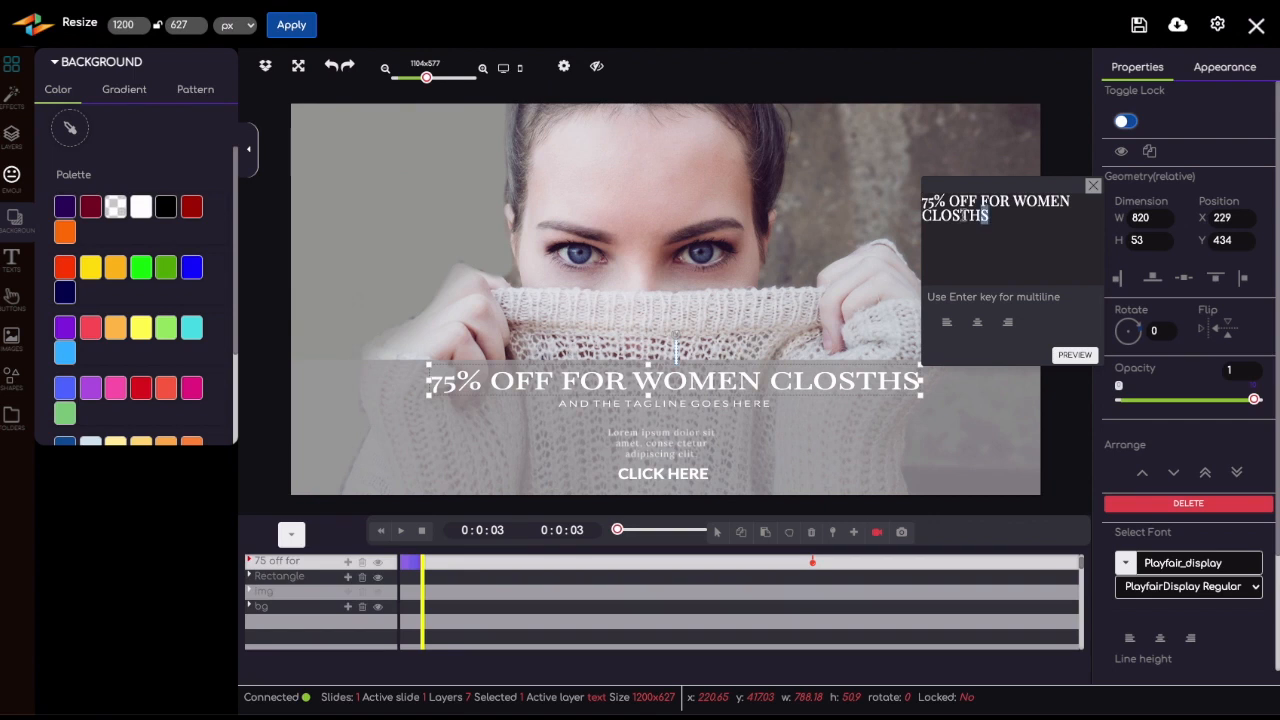
left_click_drag(990, 216, 914, 200)
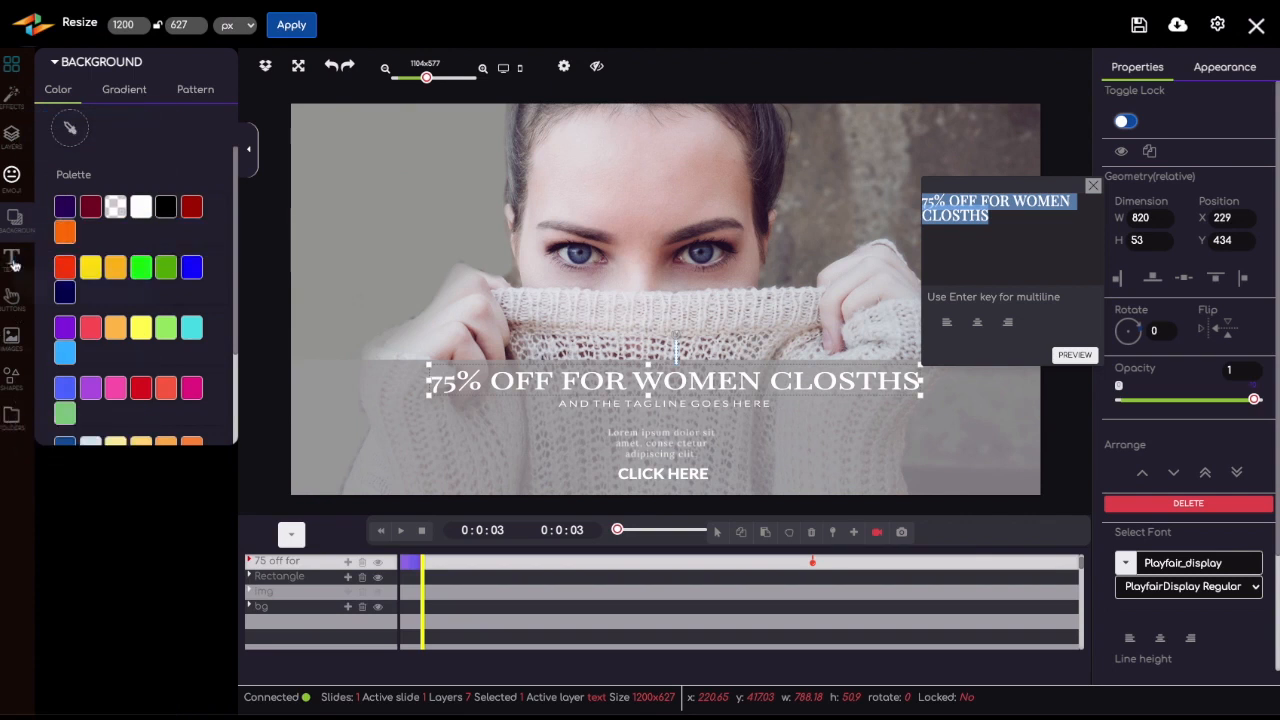
left_click(14, 298)
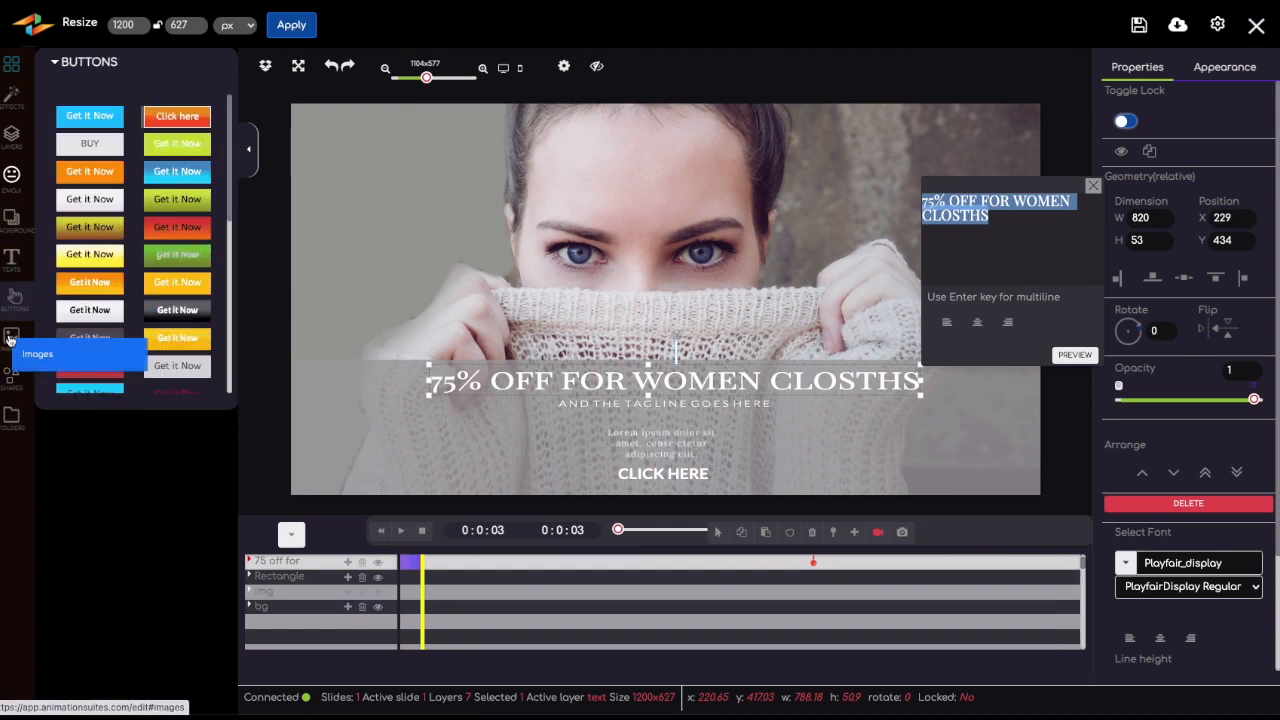
left_click(10, 338)
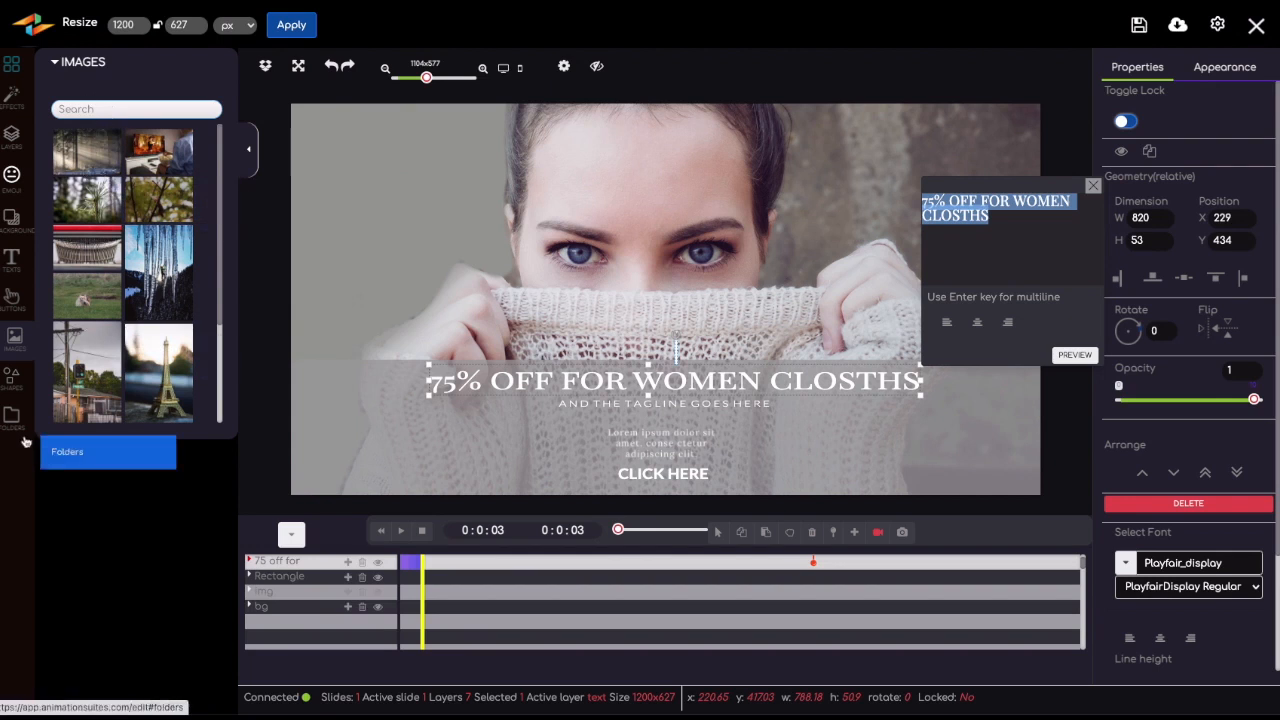
Step: Place a starburst shape in the banner's upper-right area and enlarge it to about 217 by 224
left_click(12, 380)
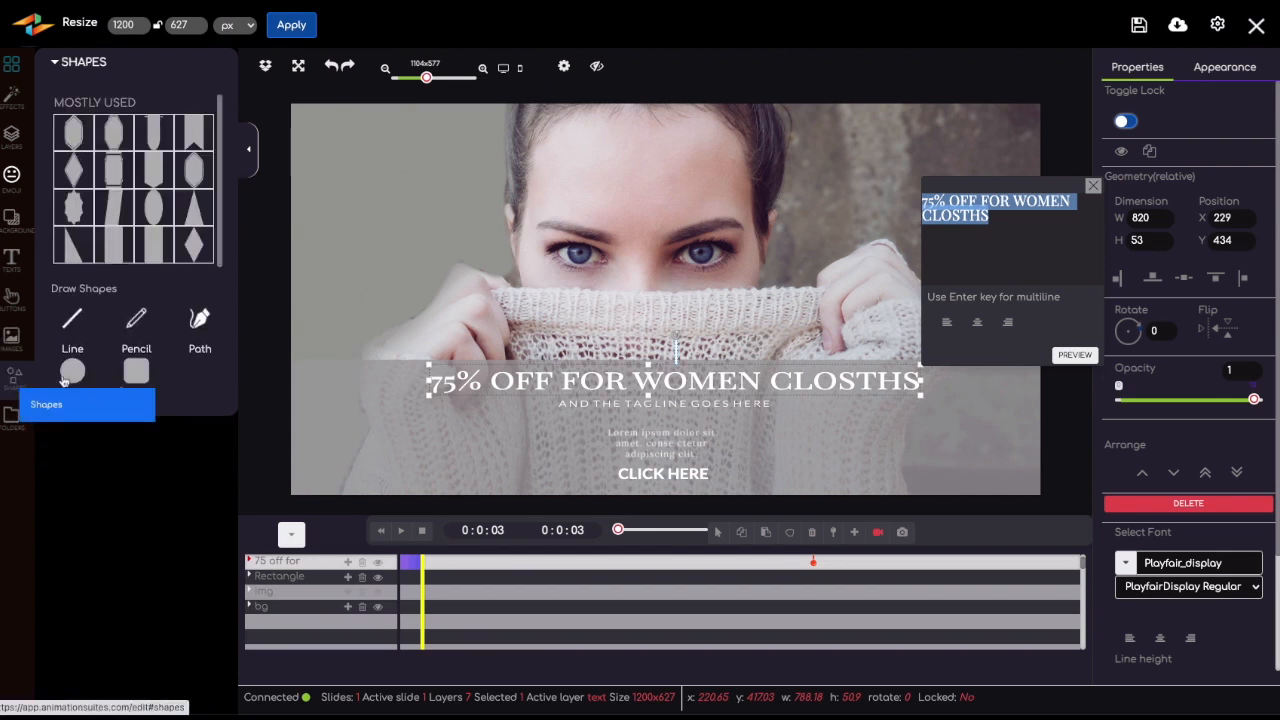
left_click(1093, 186)
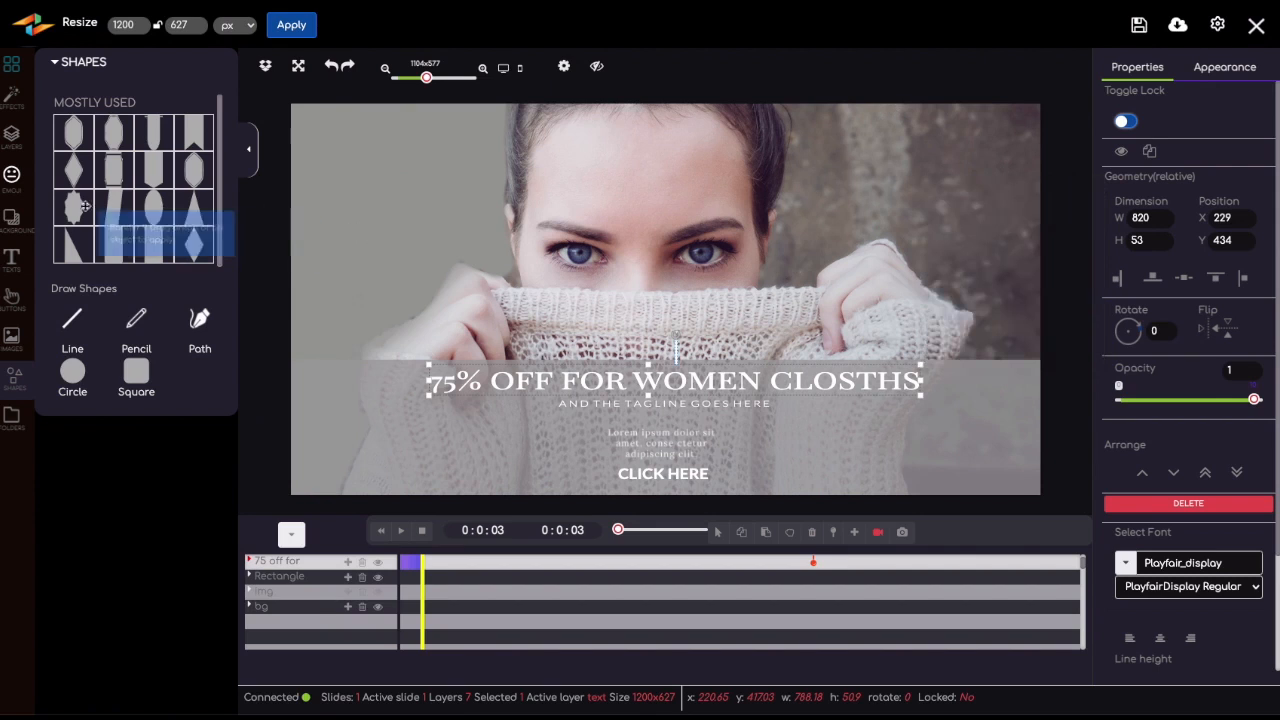
left_click_drag(77, 206, 900, 176)
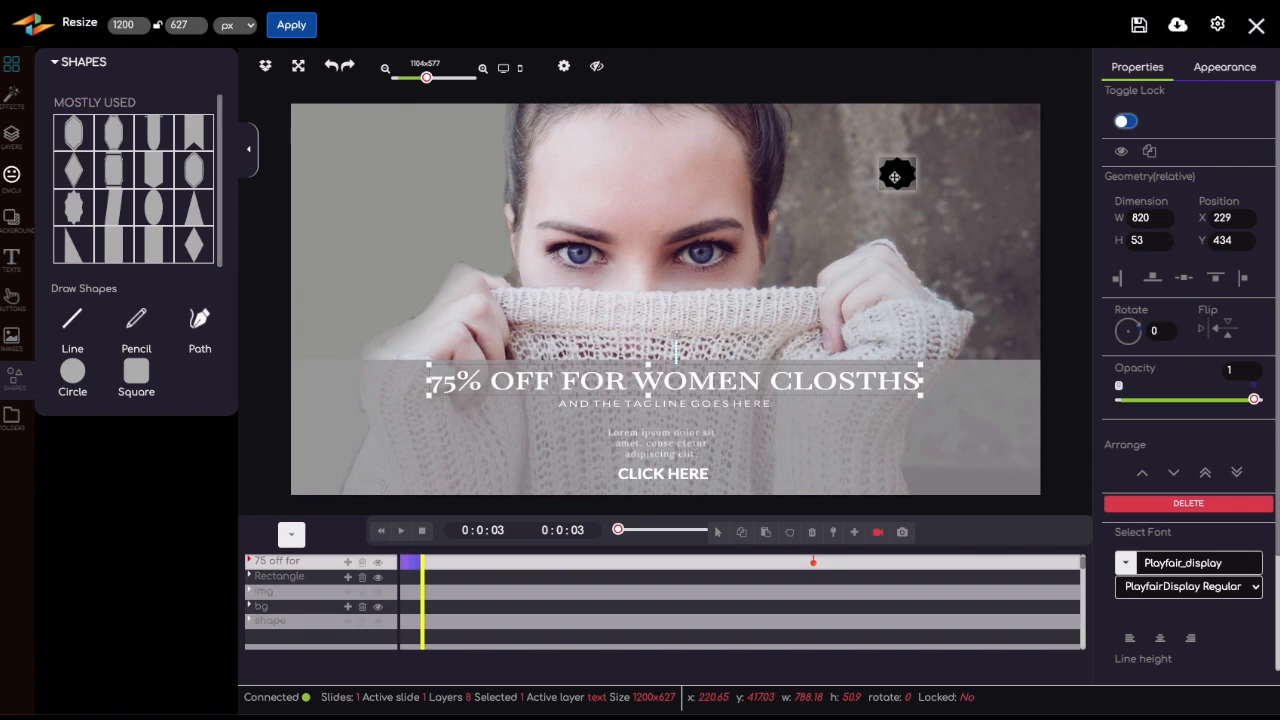
left_click(898, 173)
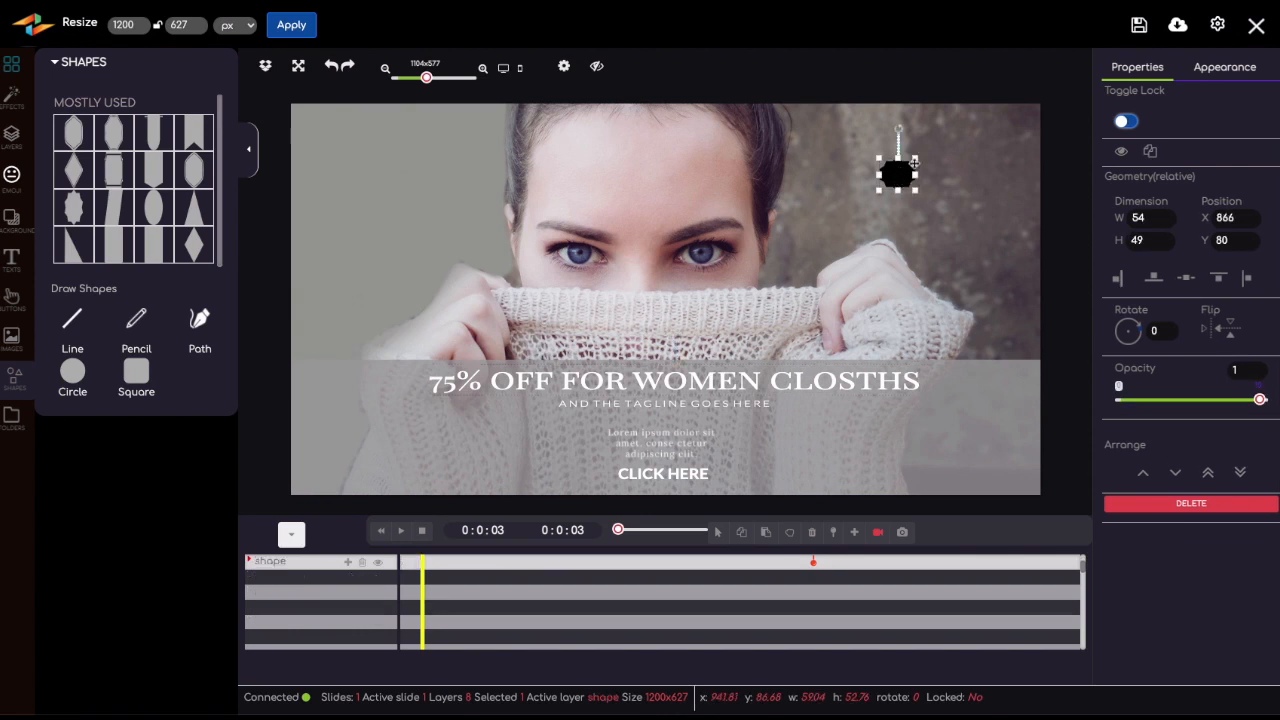
left_click_drag(916, 157, 925, 205)
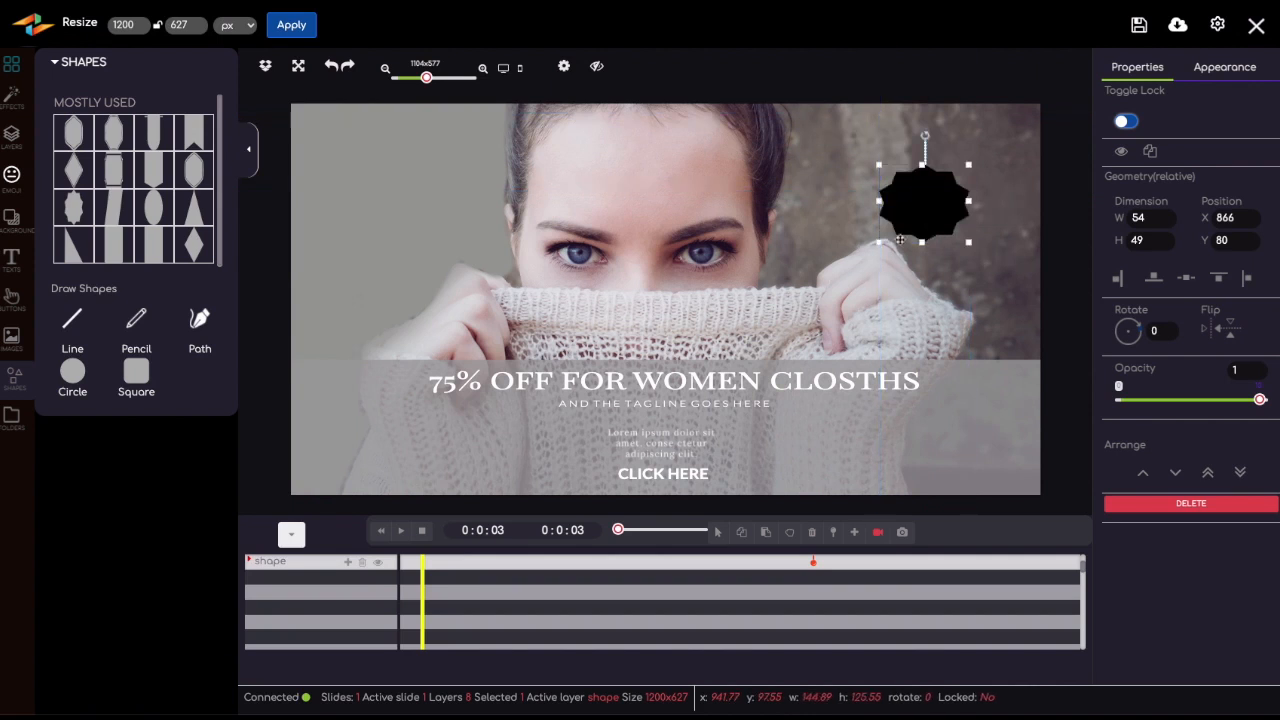
left_click_drag(880, 246, 834, 304)
left_click_drag(916, 229, 953, 140)
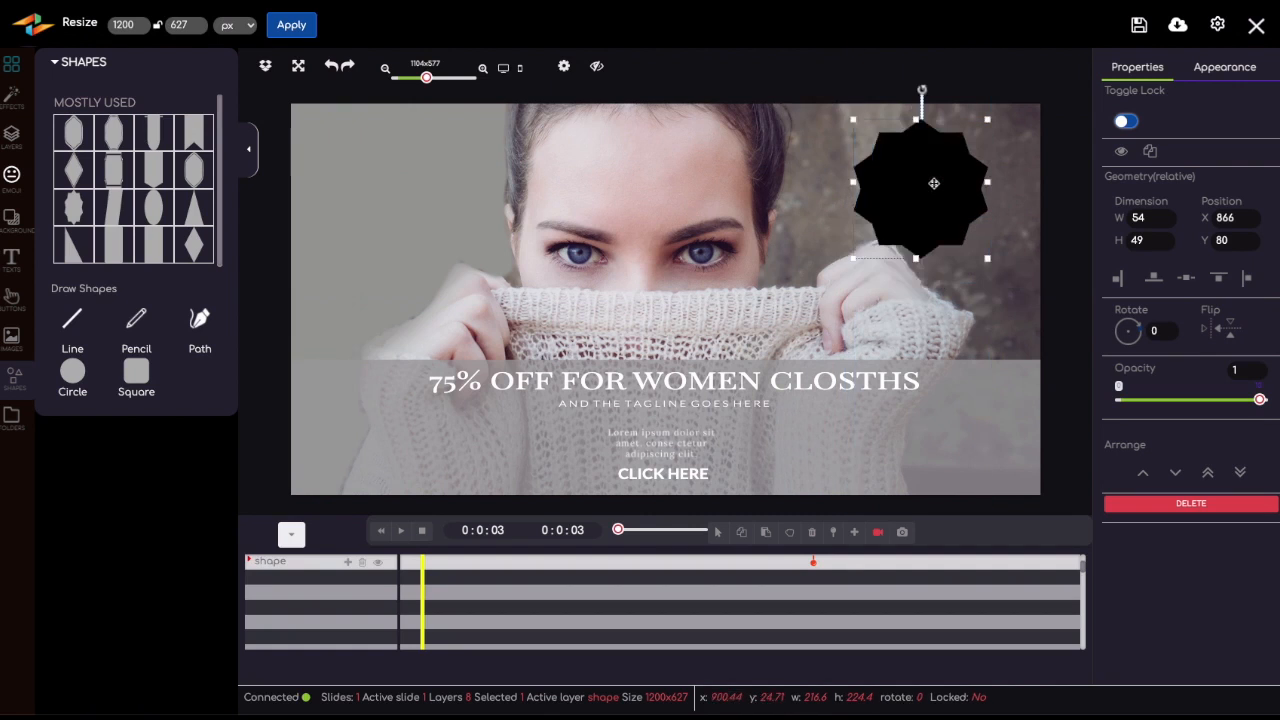
Step: Set the starburst's solid background fill to red, #ff0000
left_click(1220, 67)
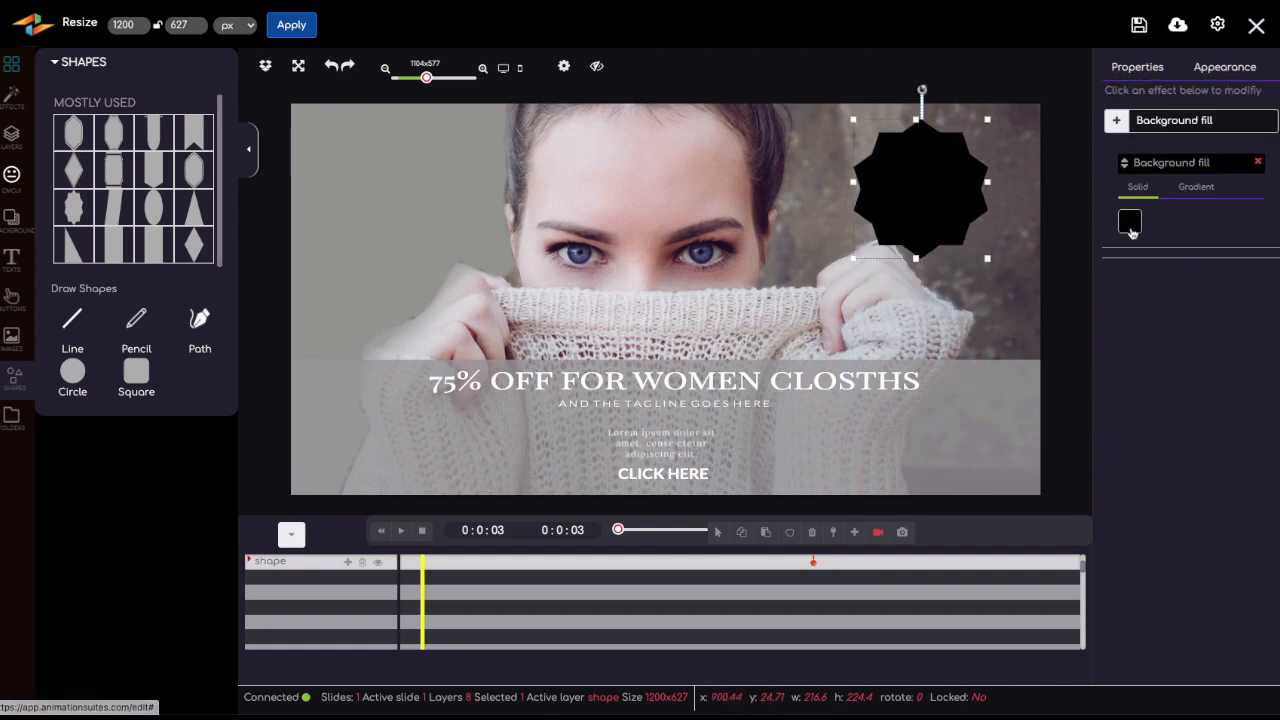
left_click(1131, 226)
left_click(1186, 259)
left_click_drag(1193, 259, 1226, 244)
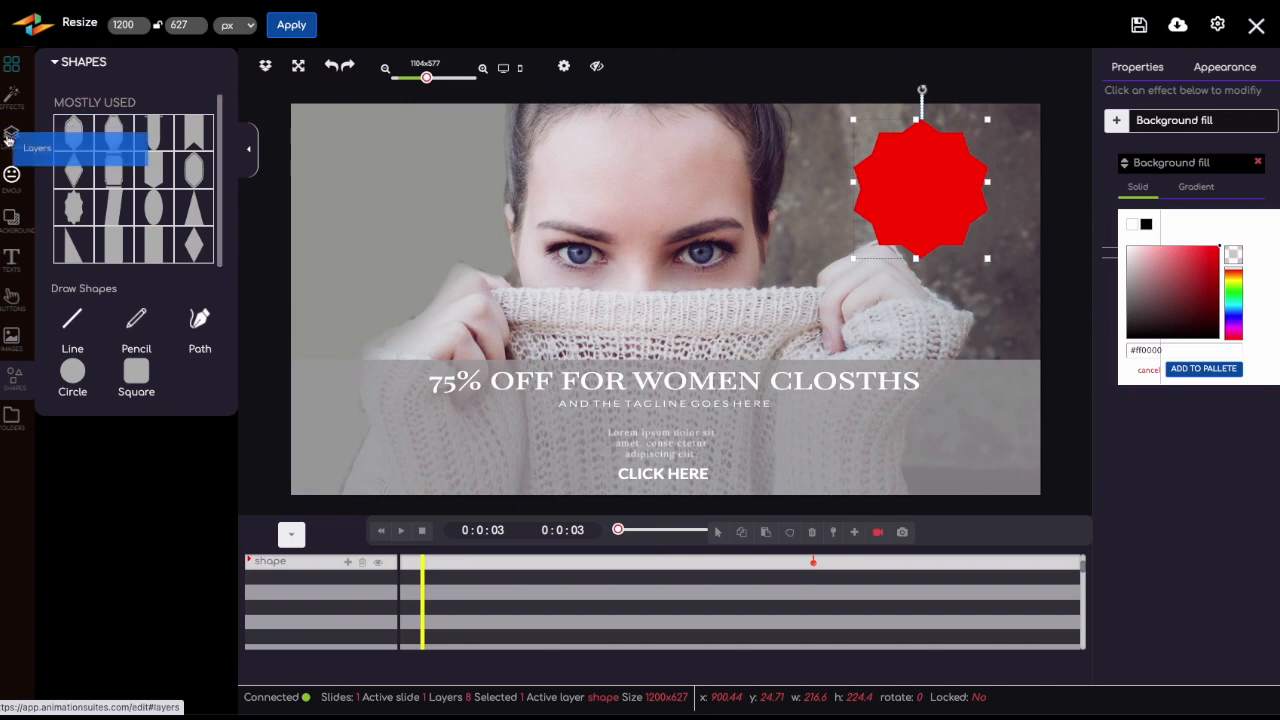
Step: Add a large text over the red starburst, change its wording to "75%", and center it there at about 110 by 101
left_click(12, 258)
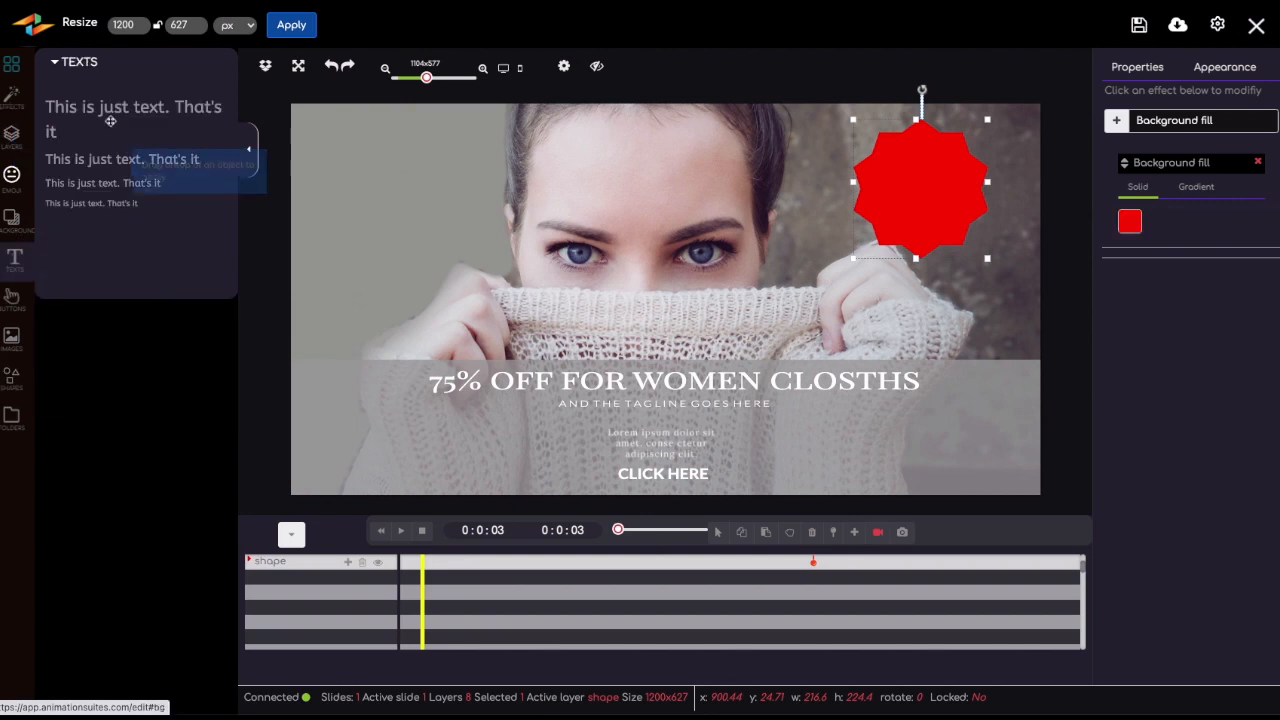
left_click(88, 108)
left_click_drag(88, 108, 847, 165)
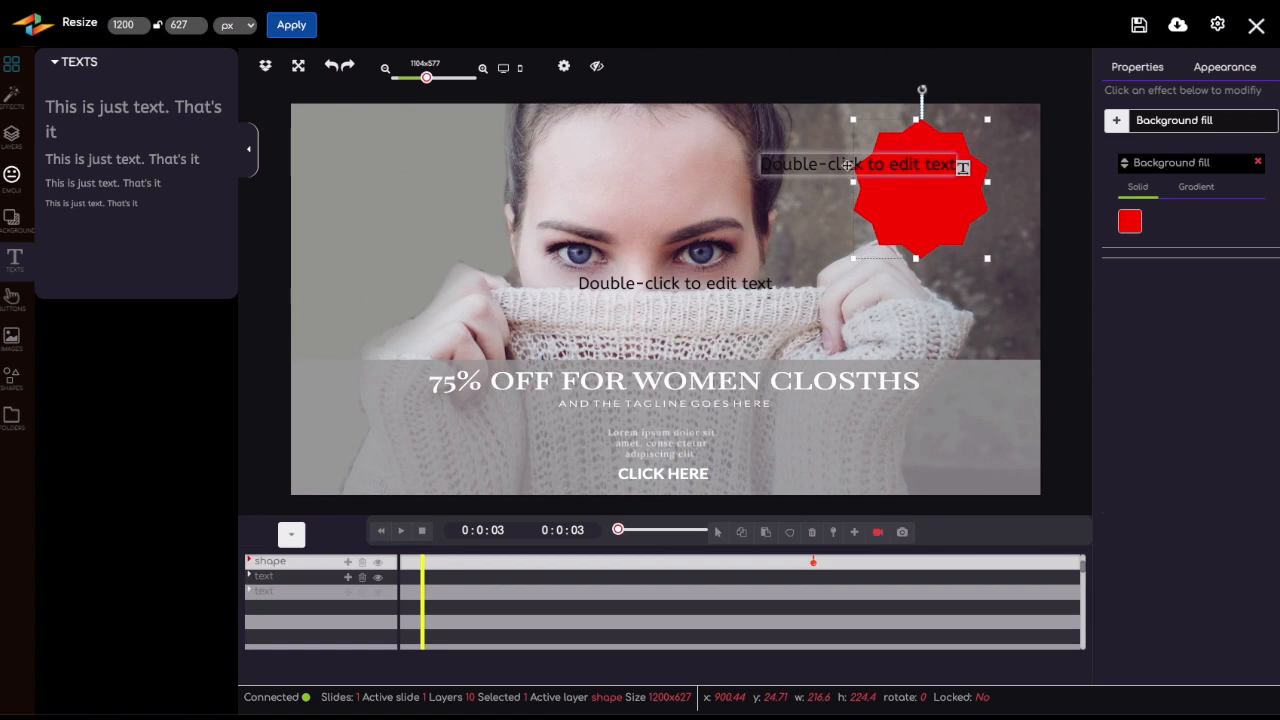
double_click(847, 165)
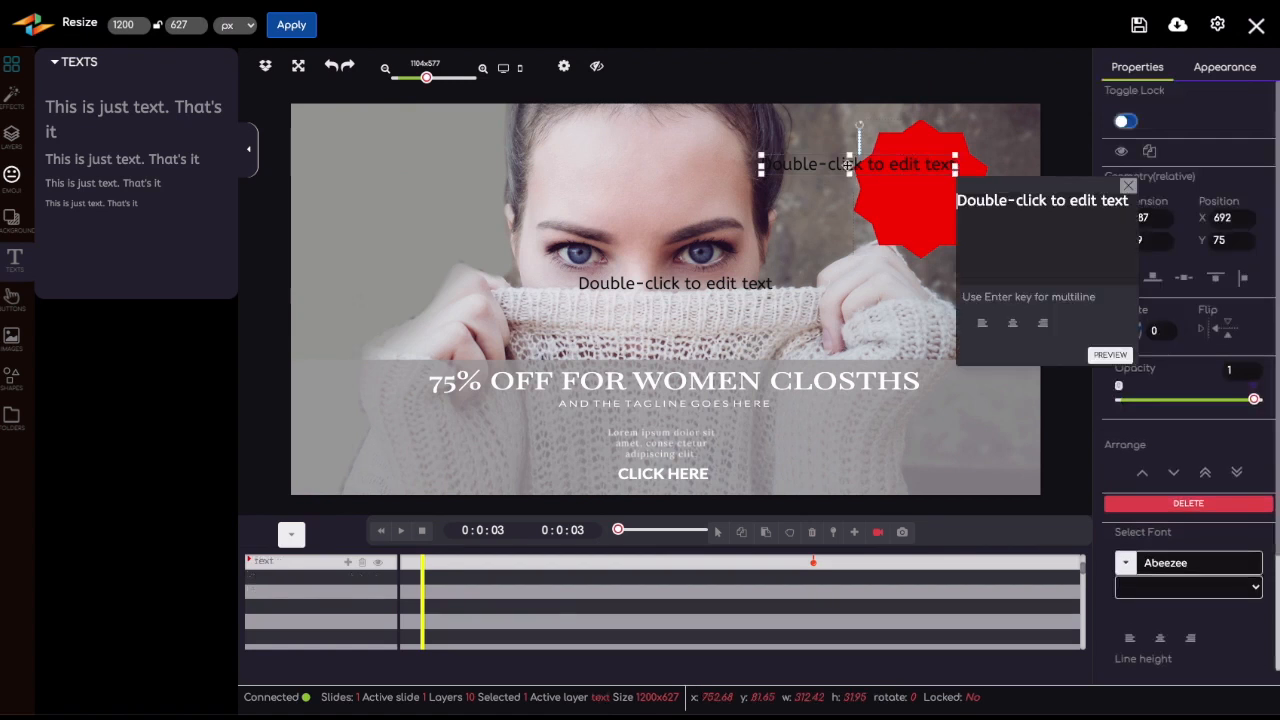
triple_click(1049, 202)
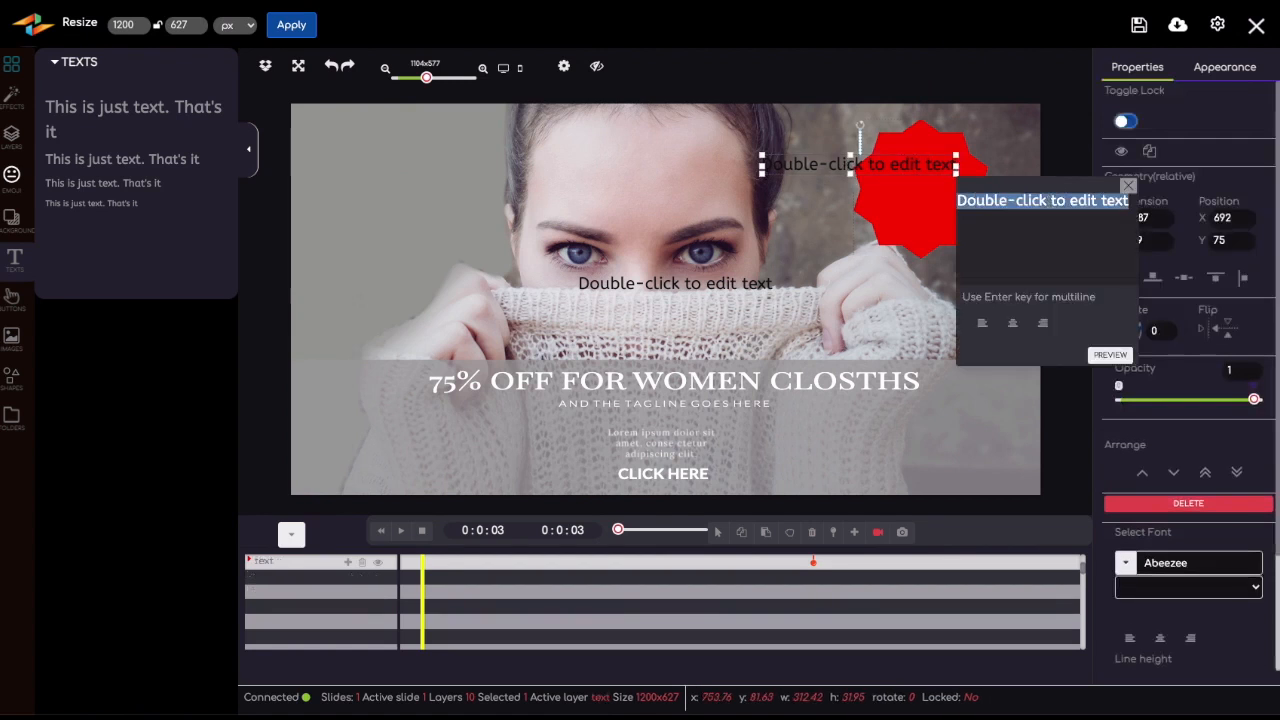
type("75")
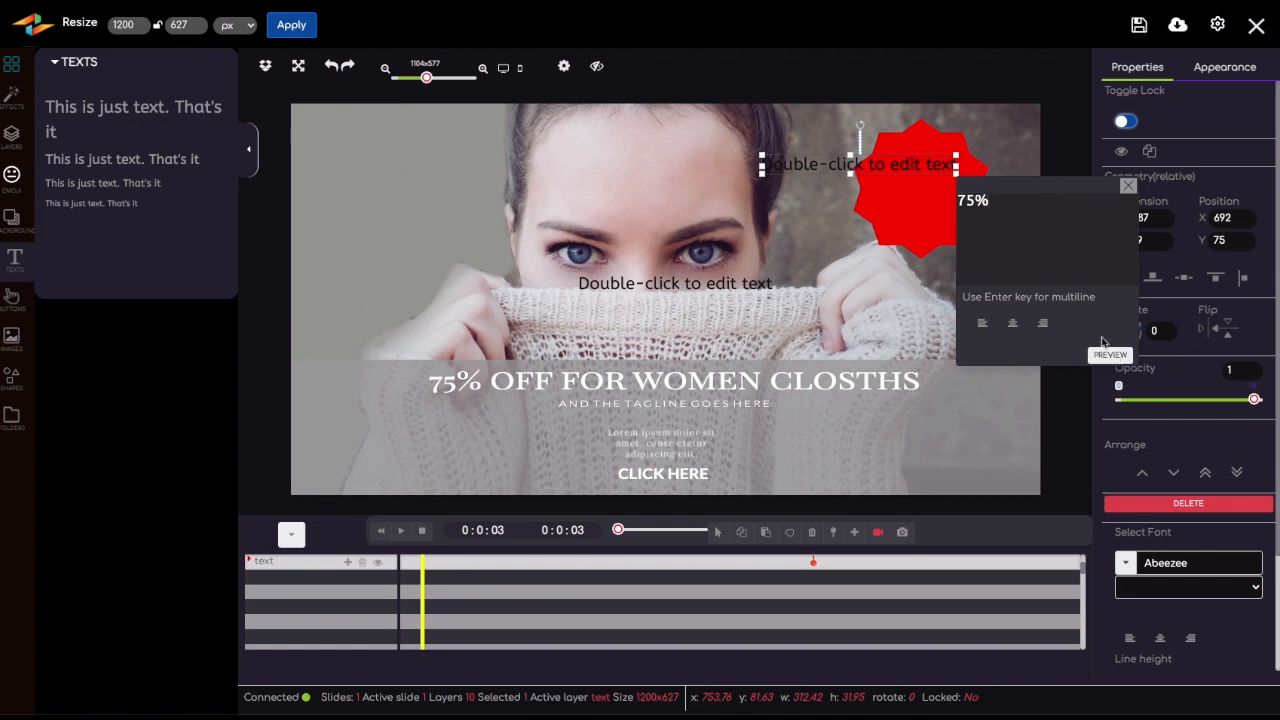
left_click_drag(765, 167, 896, 181)
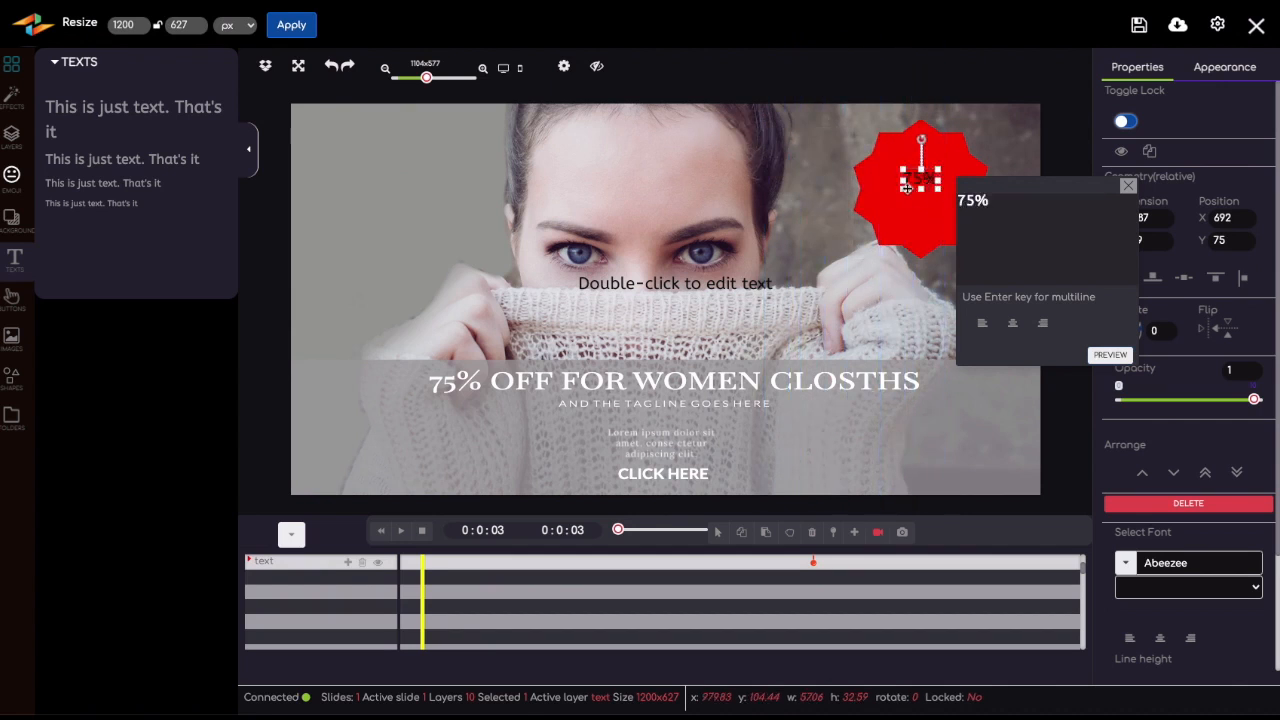
mouse_move(904, 192)
left_mouse_down()
mouse_move(876, 231)
mouse_move(942, 183)
mouse_move(891, 180)
mouse_move(915, 192)
left_mouse_up()
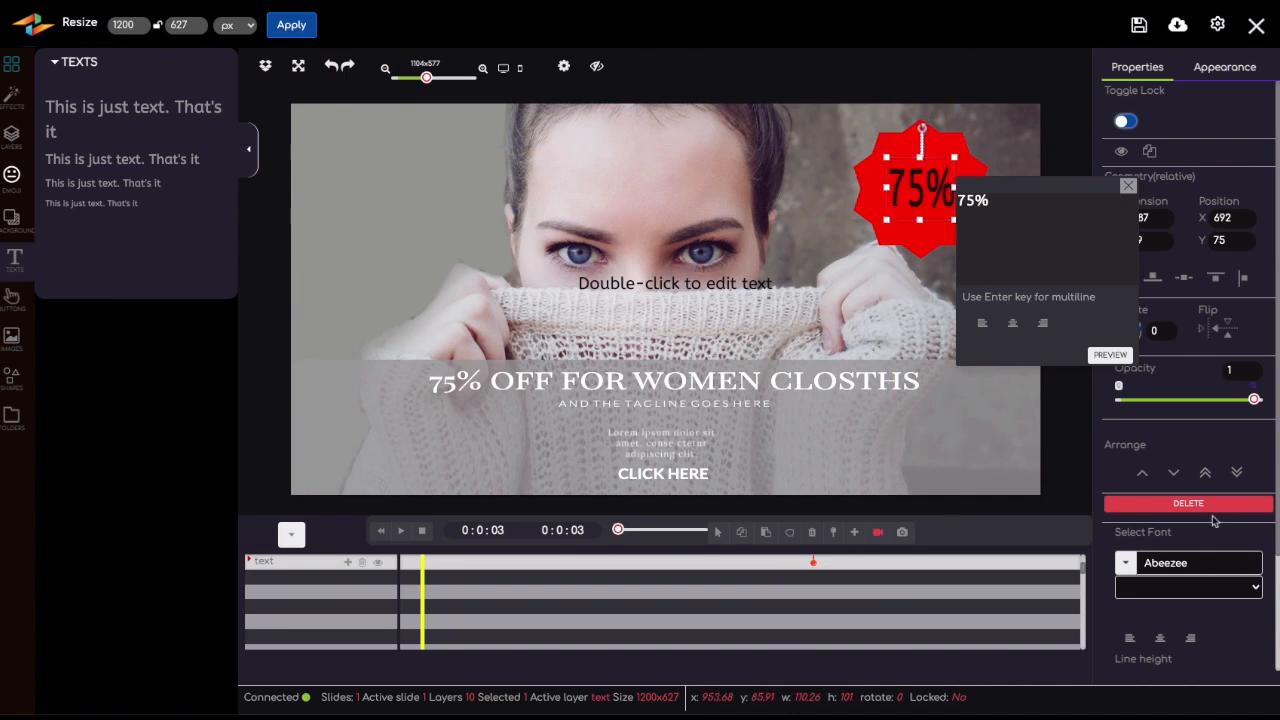
Step: Set the font of the "75%" badge text to Montserrat with the Montserrat BoldItalic variation
left_click(1128, 186)
left_click(1192, 563)
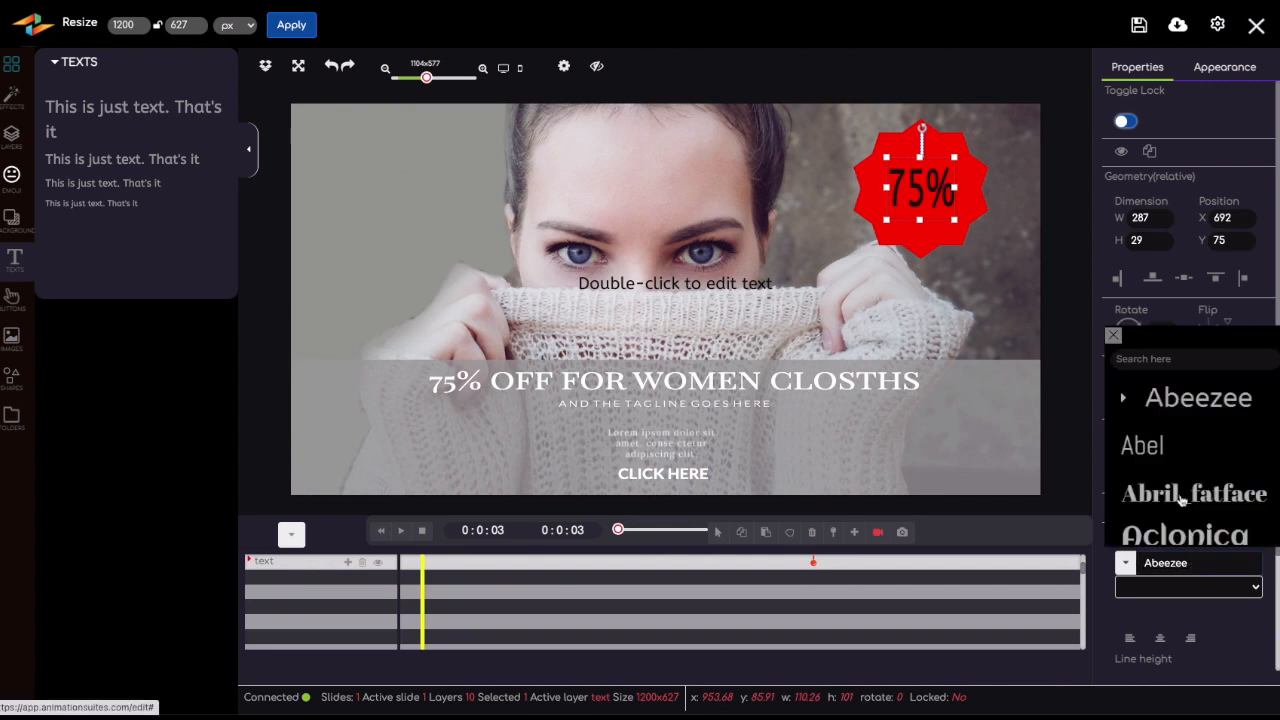
scroll(1180, 520, "down", 10)
scroll(1182, 501, "down", 4)
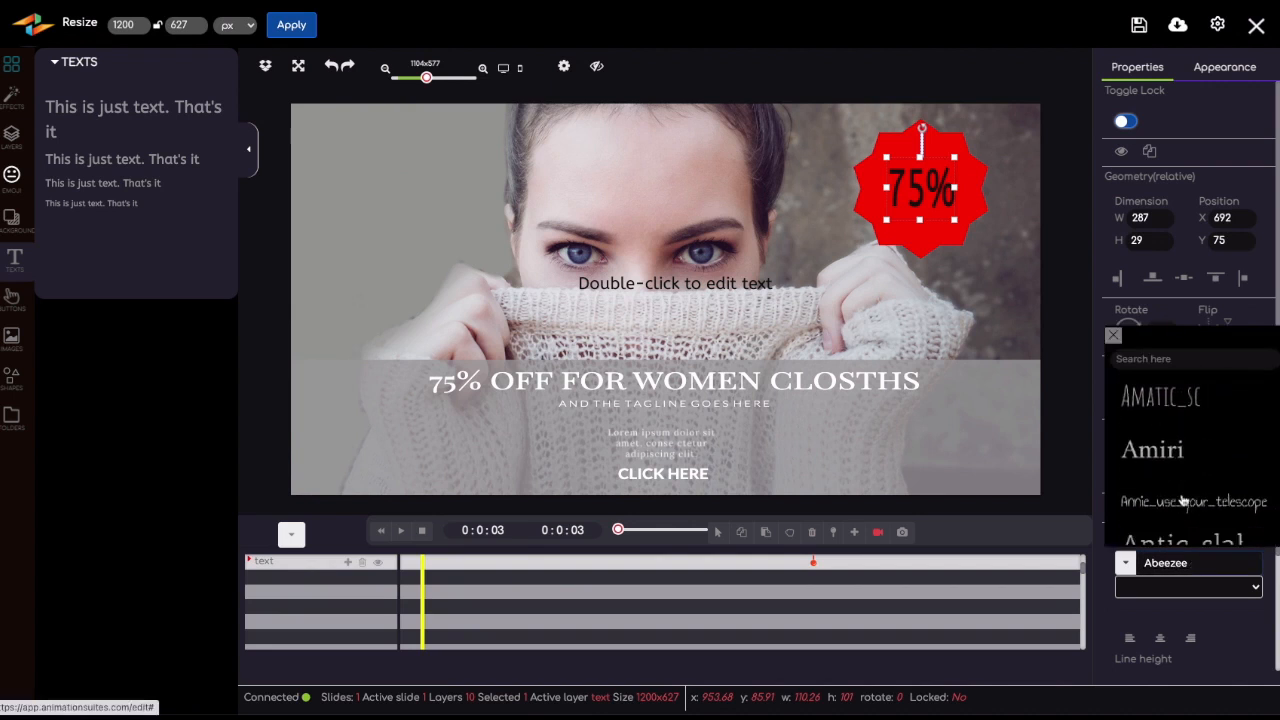
scroll(1182, 501, "down", 3)
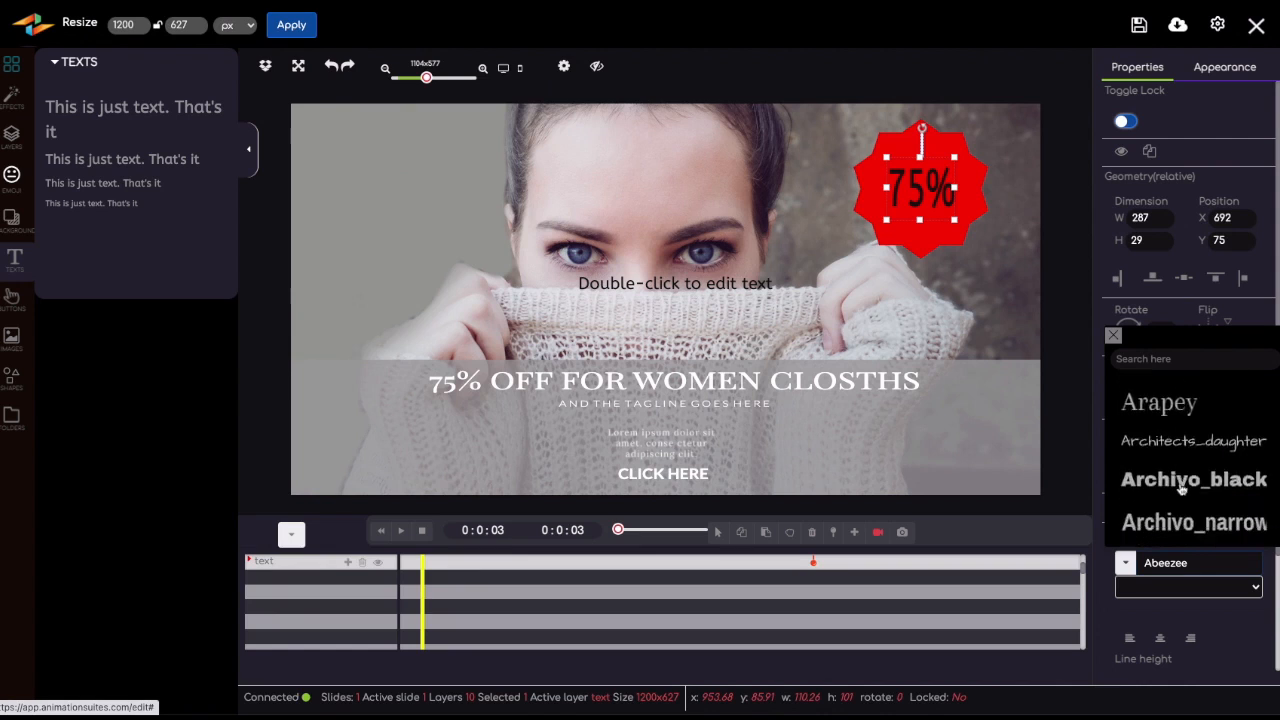
left_click(1151, 360)
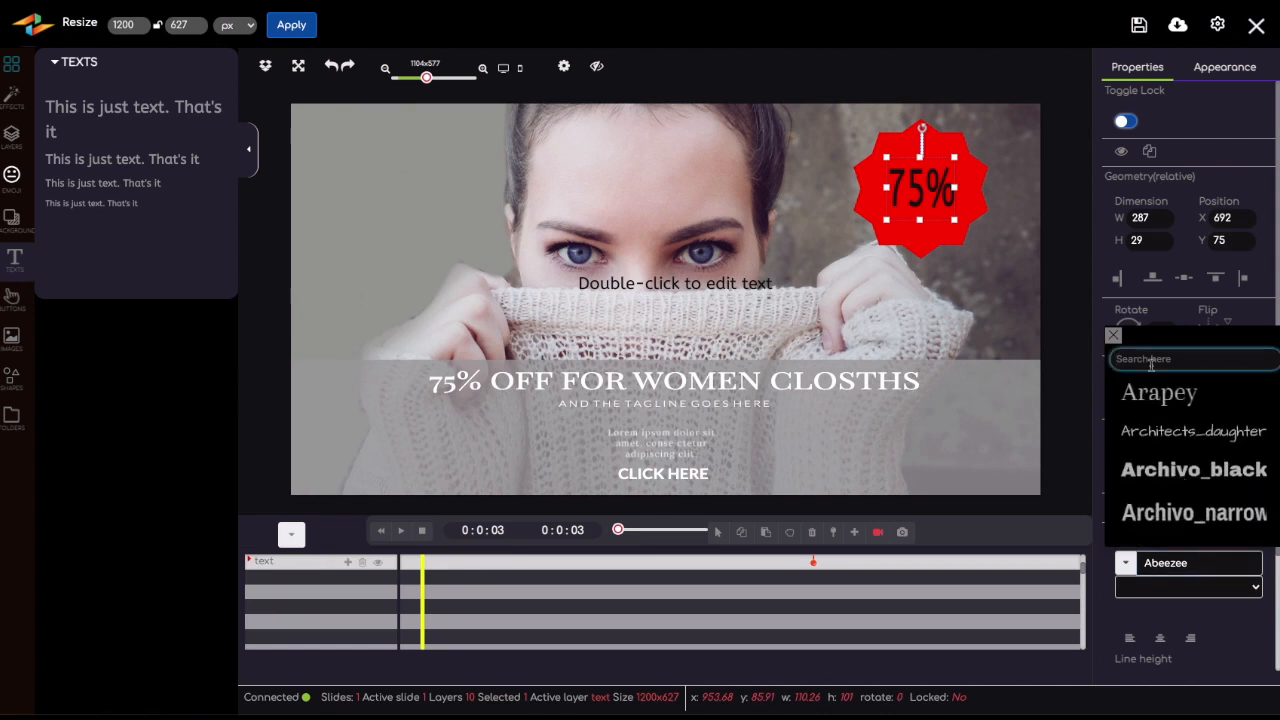
type("MONTS")
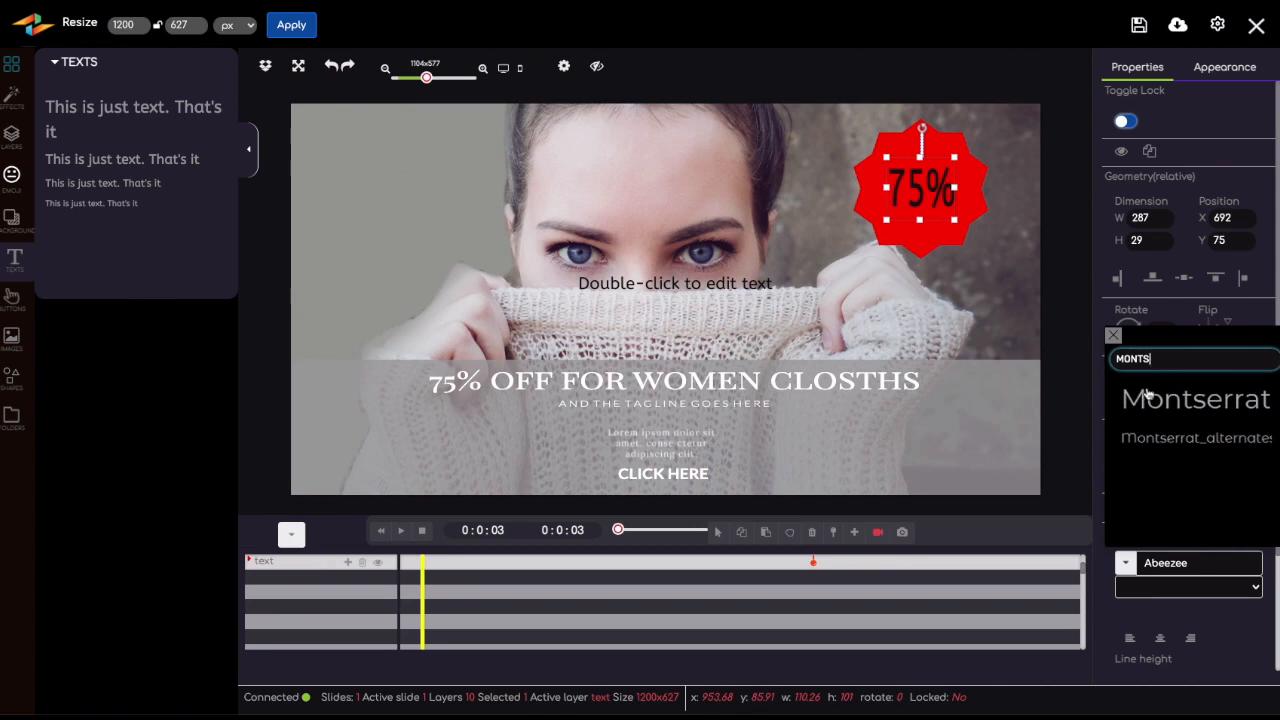
left_click(1148, 396)
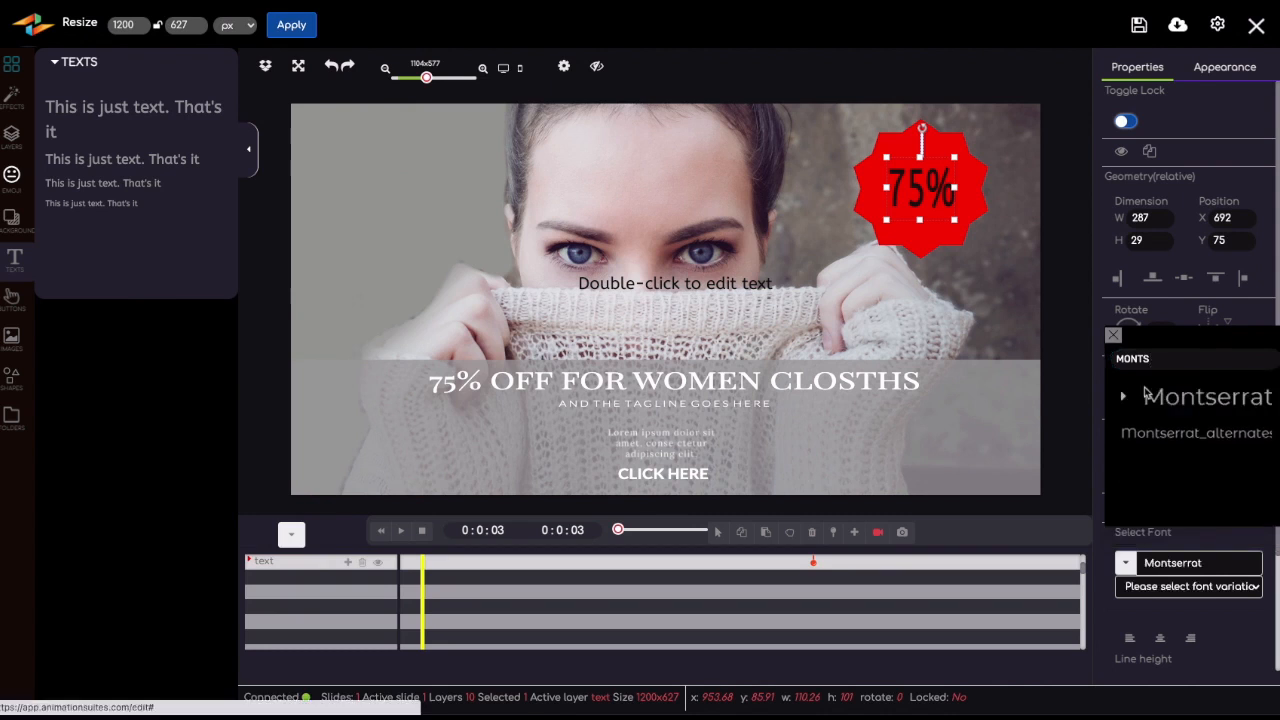
left_click(1186, 588)
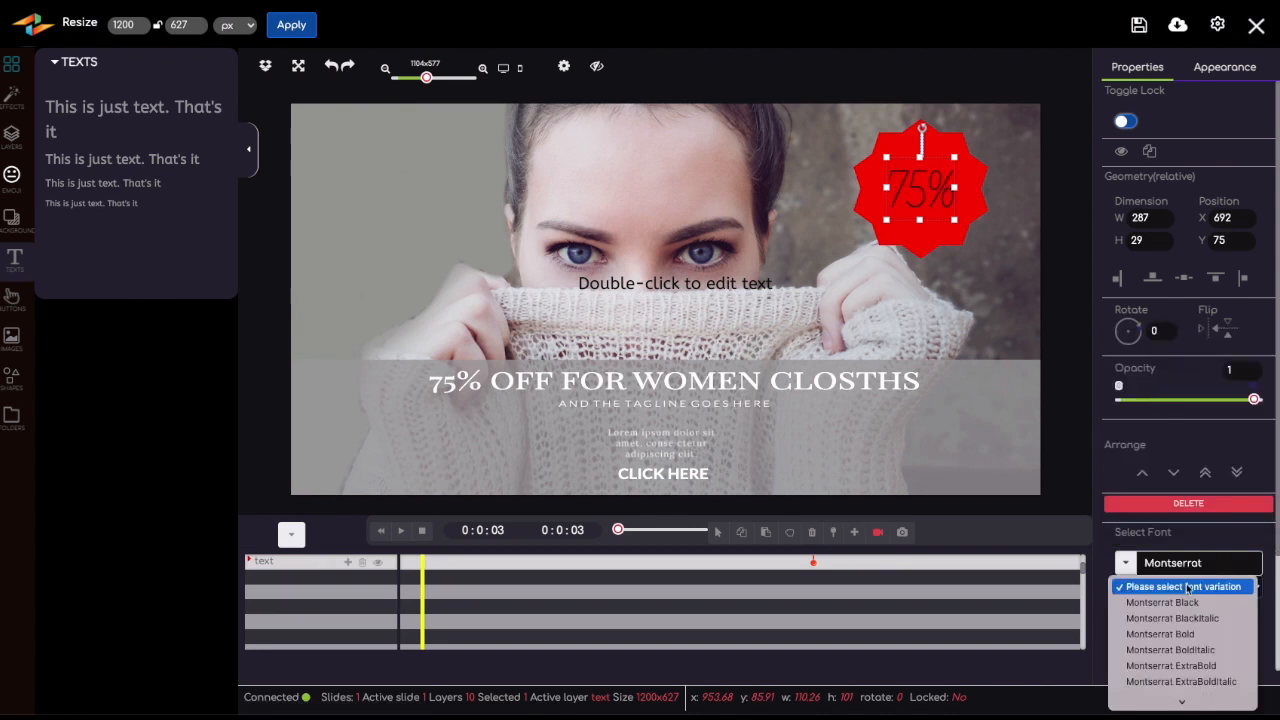
left_click(1187, 650)
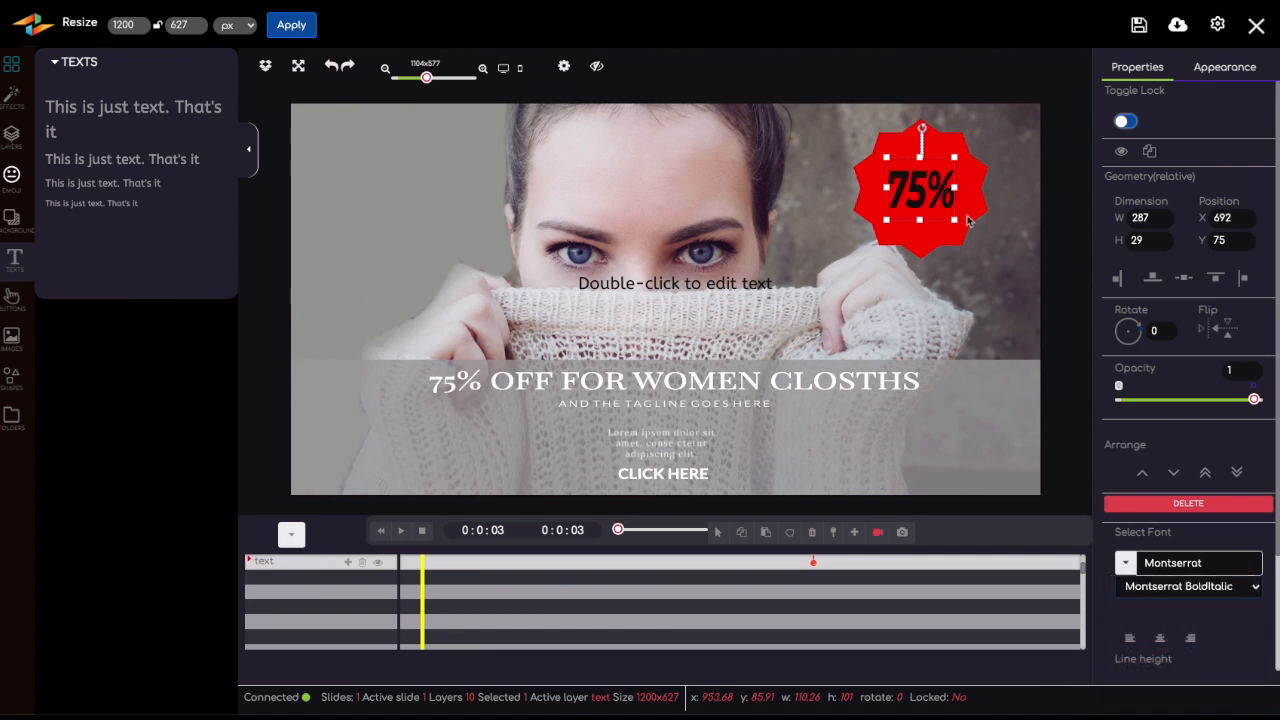
Step: Set the "75%" text's solid background fill to near-white, #fcfcfc, and nudge the text slightly right to center it on the starburst
left_click(1222, 72)
left_click(1130, 220)
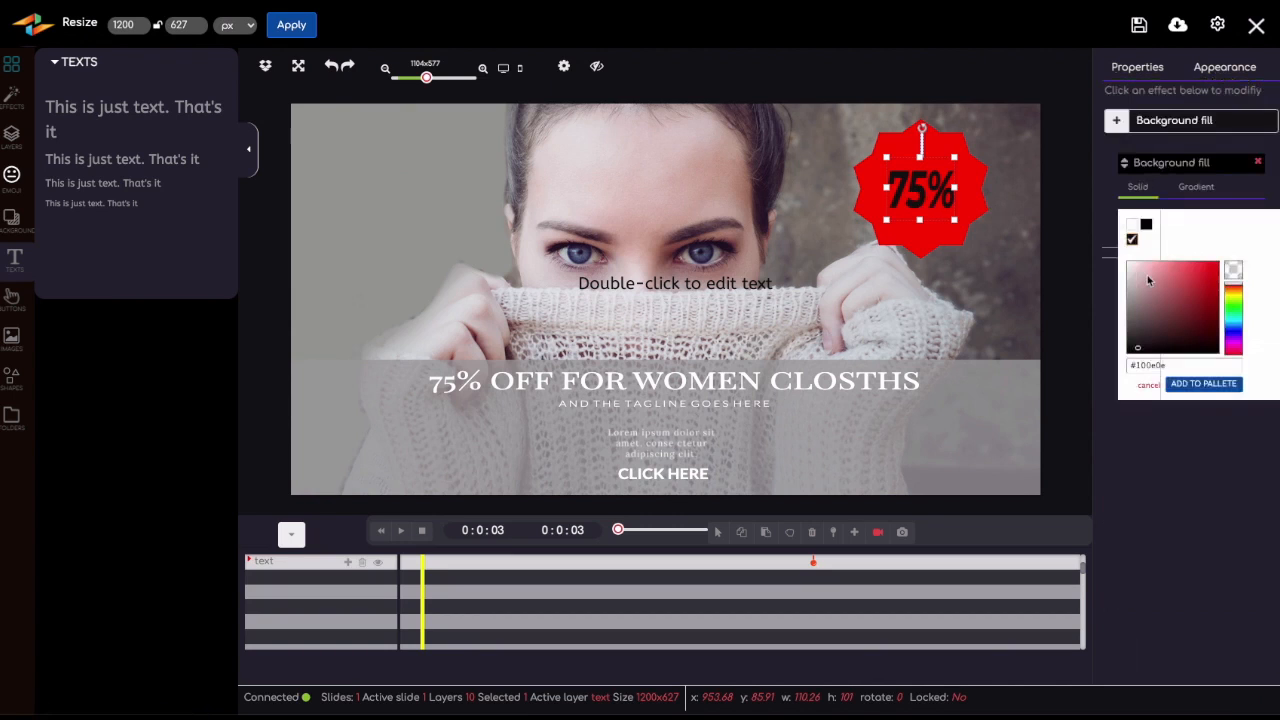
left_click(1123, 265)
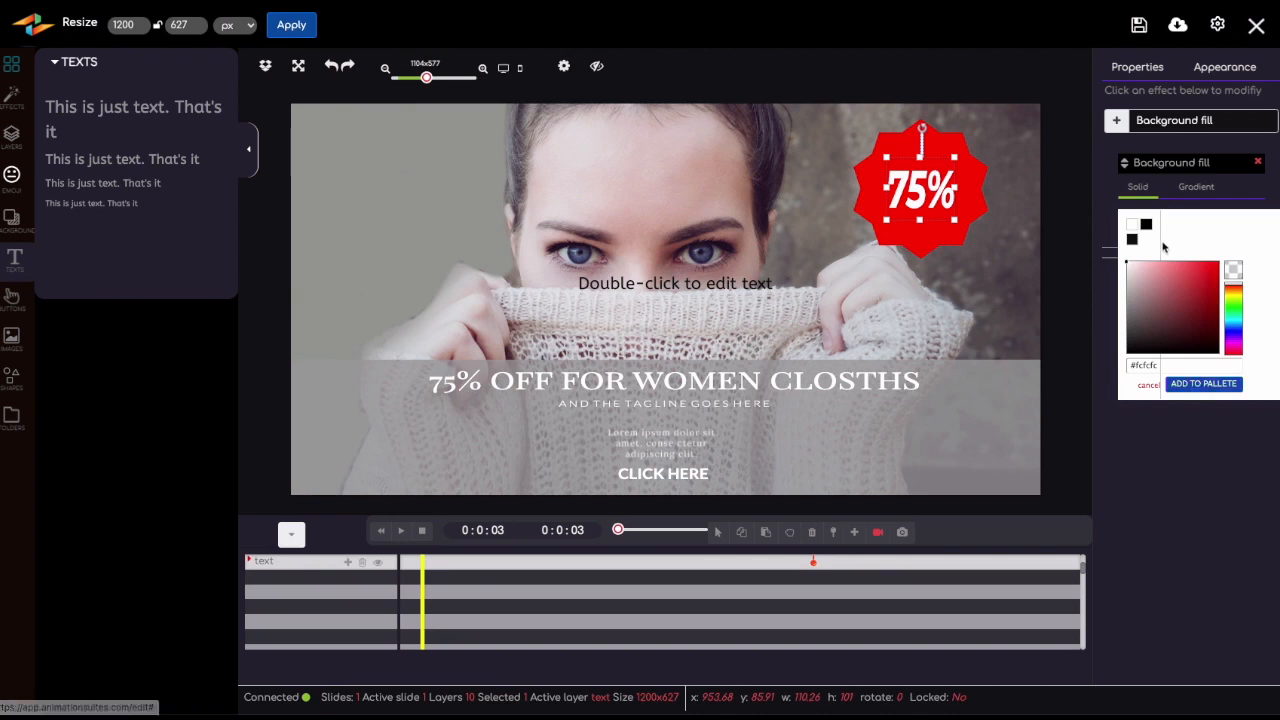
left_click_drag(912, 185, 921, 183)
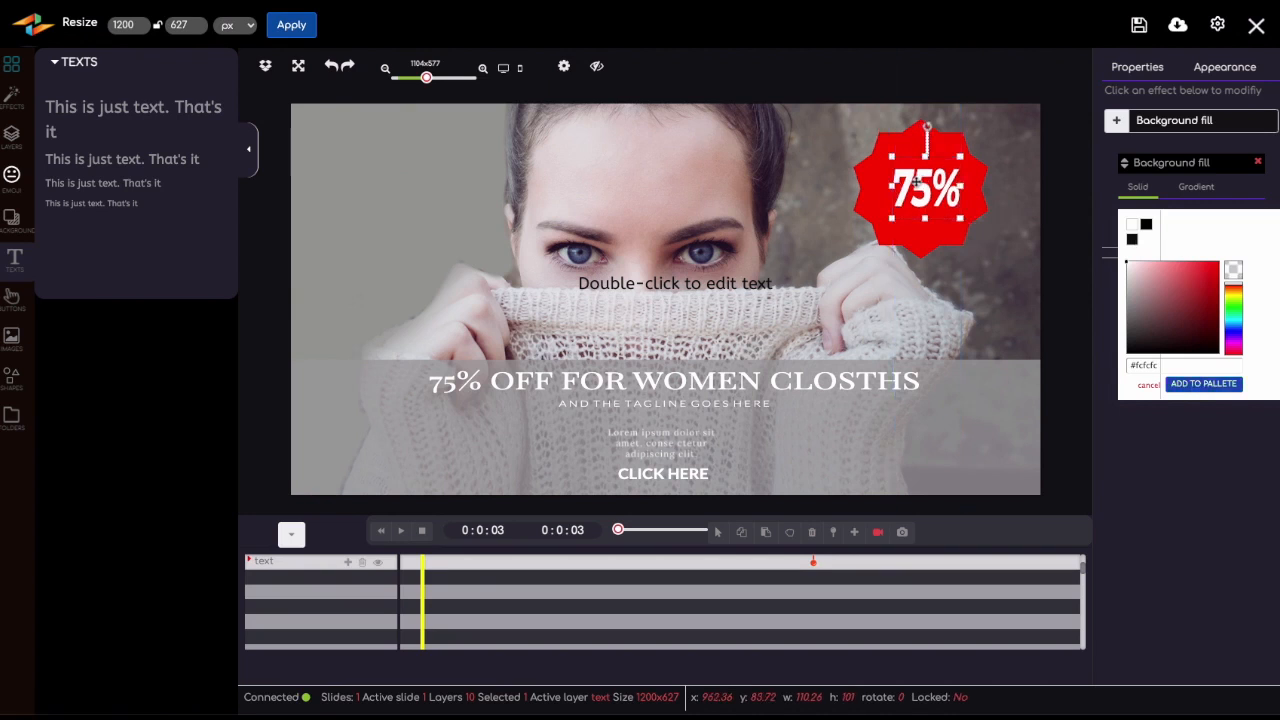
Step: Delete the leftover "Double-click to edit text" placeholder from the middle of the banner
left_click(692, 288)
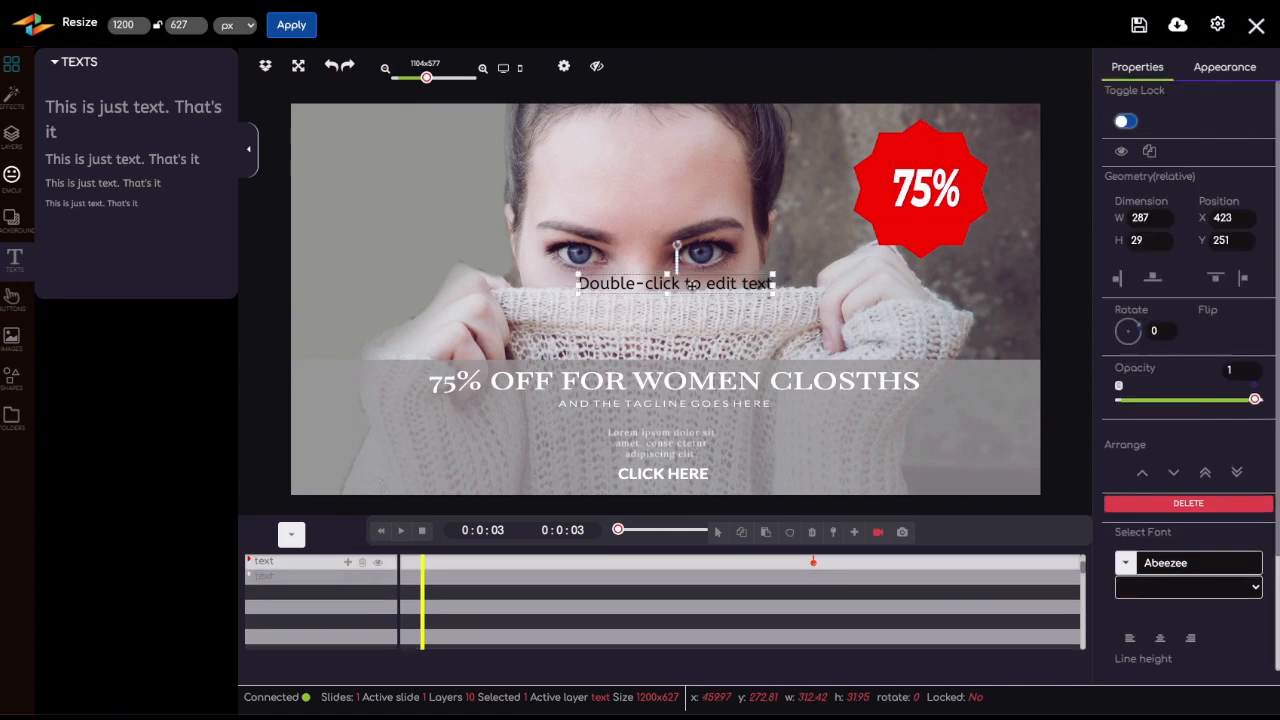
key("Delete")
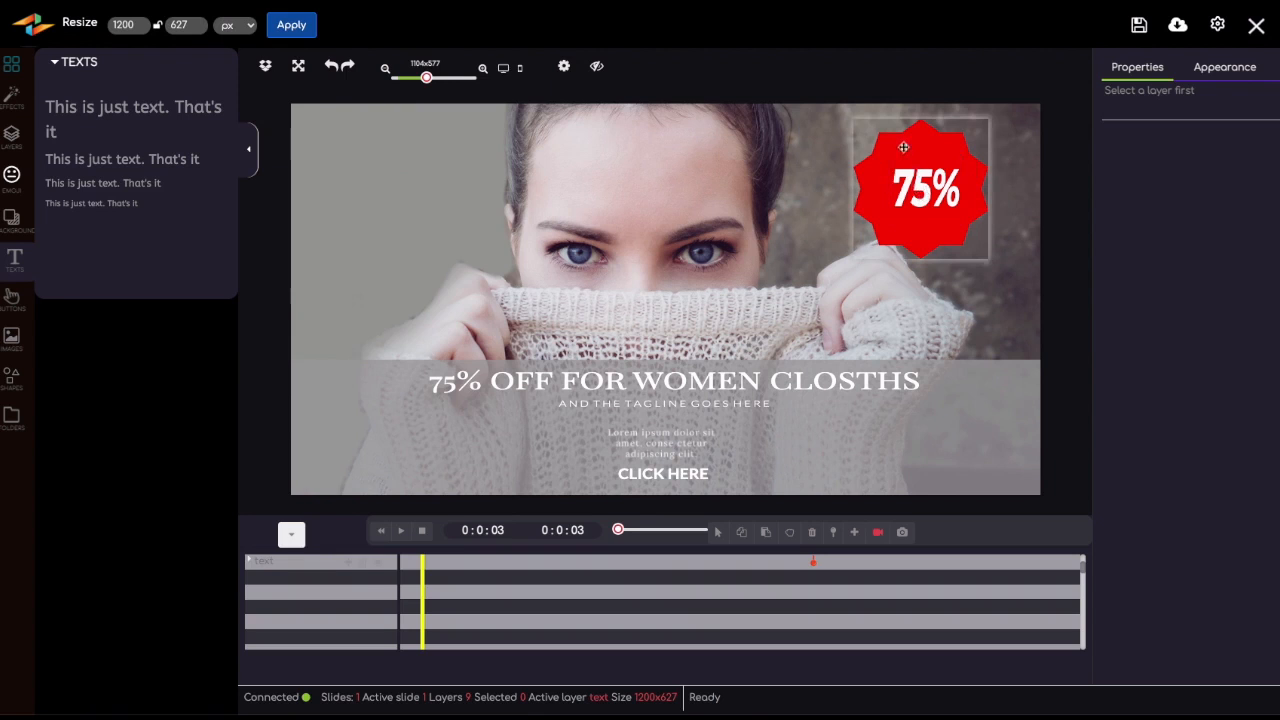
left_click(895, 208)
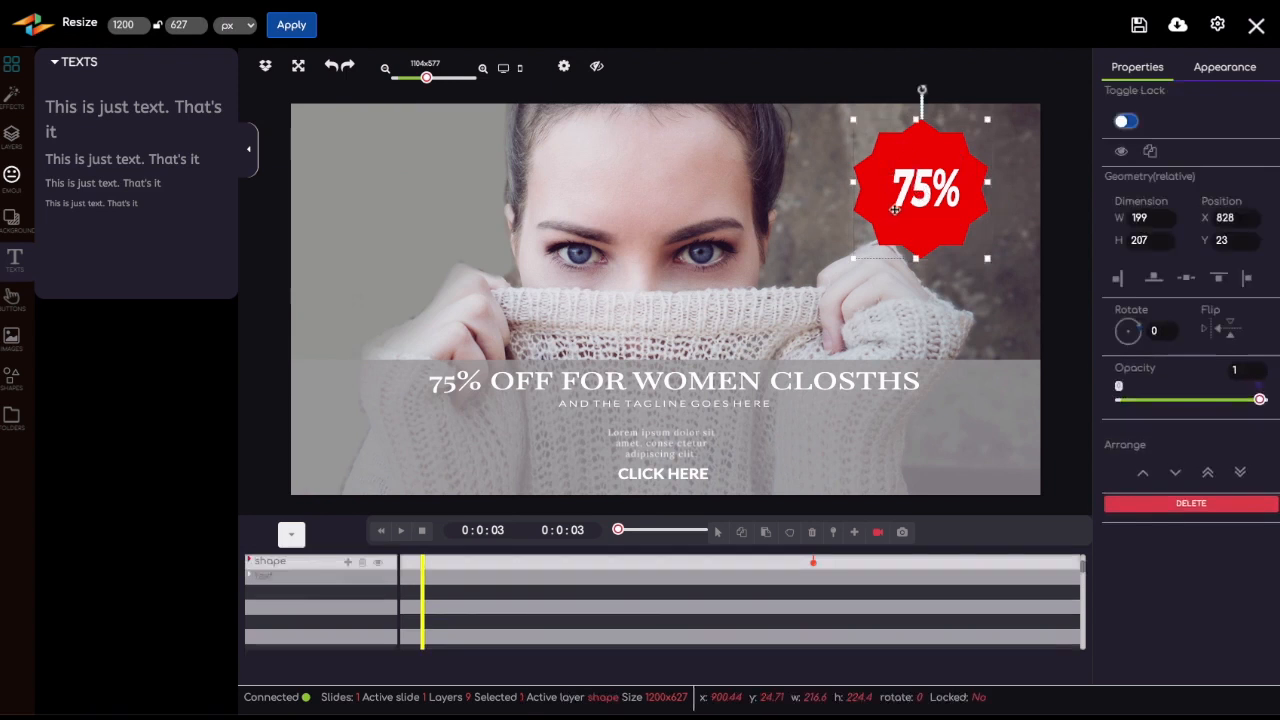
Step: Examine the transitions, path effects and lettering animations available for the "75% OFF" headline layer
left_click(631, 402)
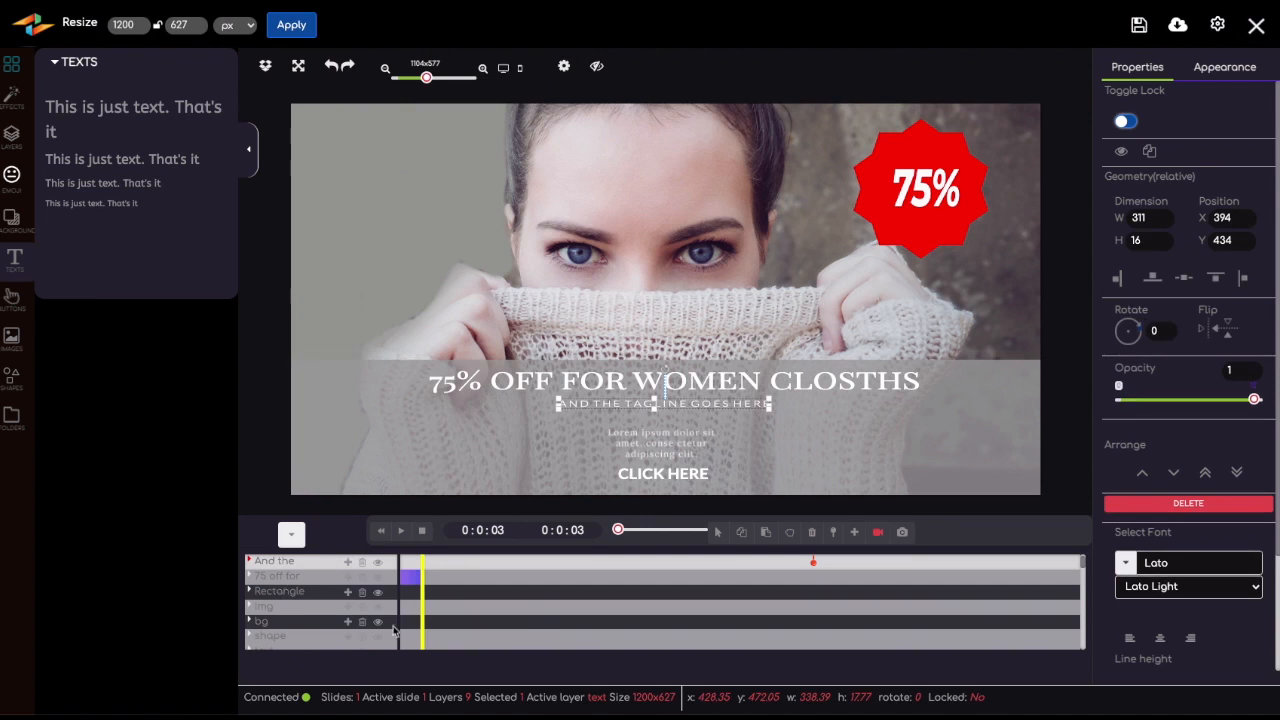
left_click(348, 578)
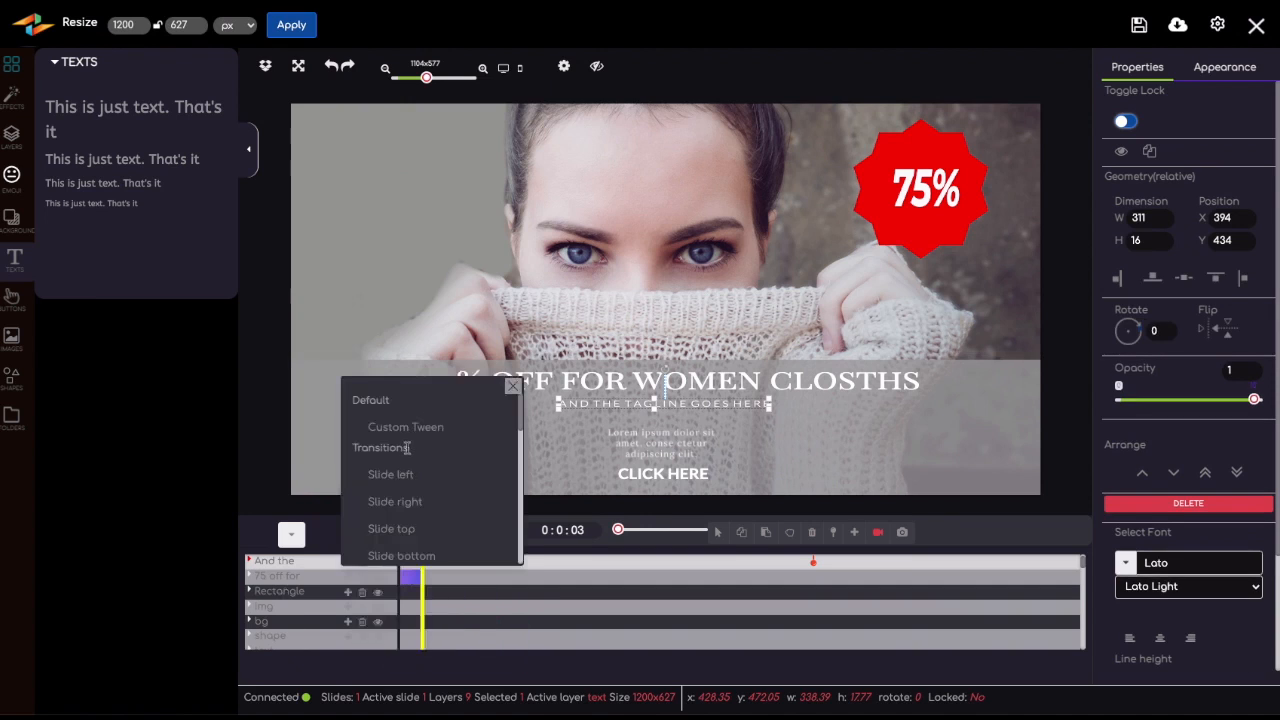
scroll(408, 450, "down", 5)
scroll(407, 454, "down", 5)
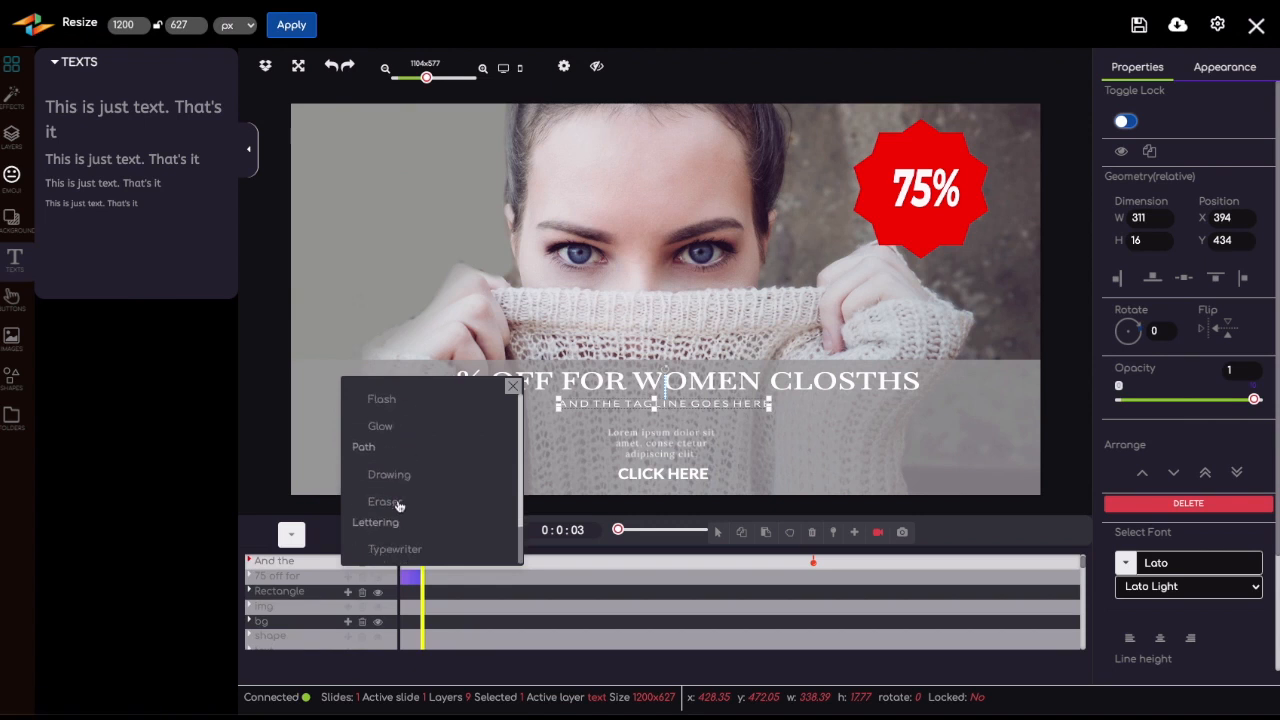
left_click(794, 93)
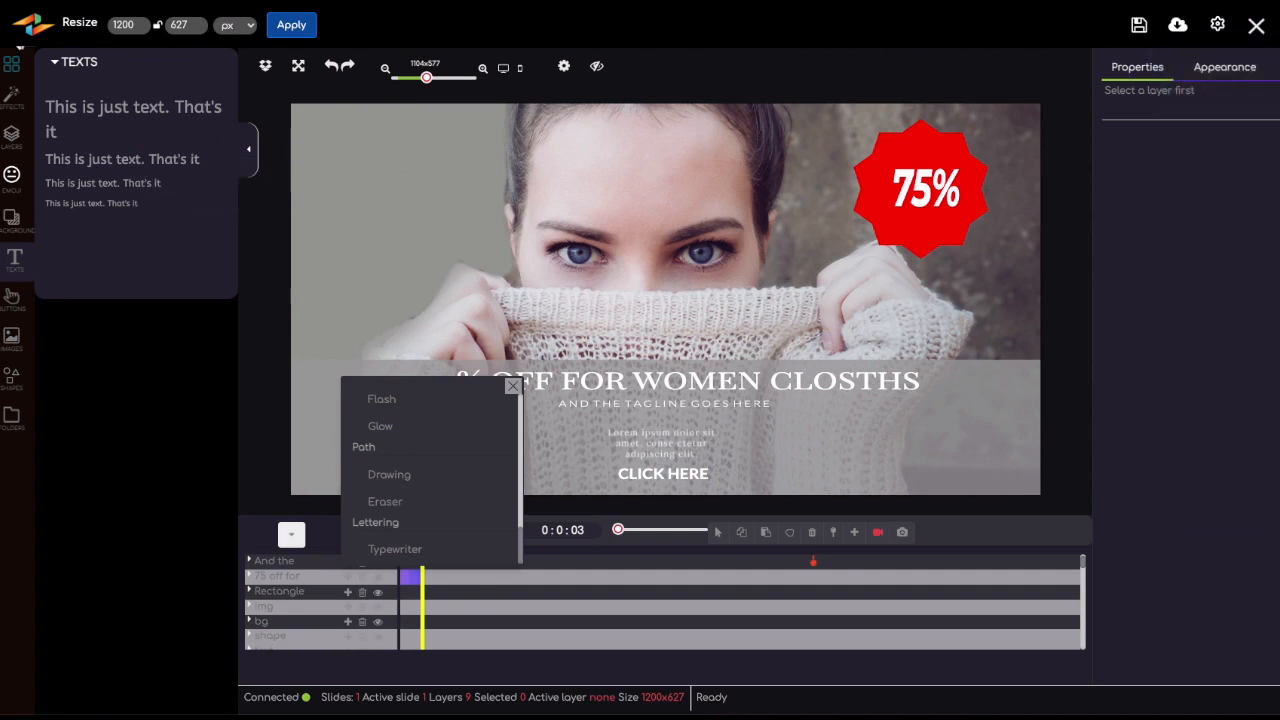
Step: Leave the discount banner project without saving its changes
left_click(1256, 26)
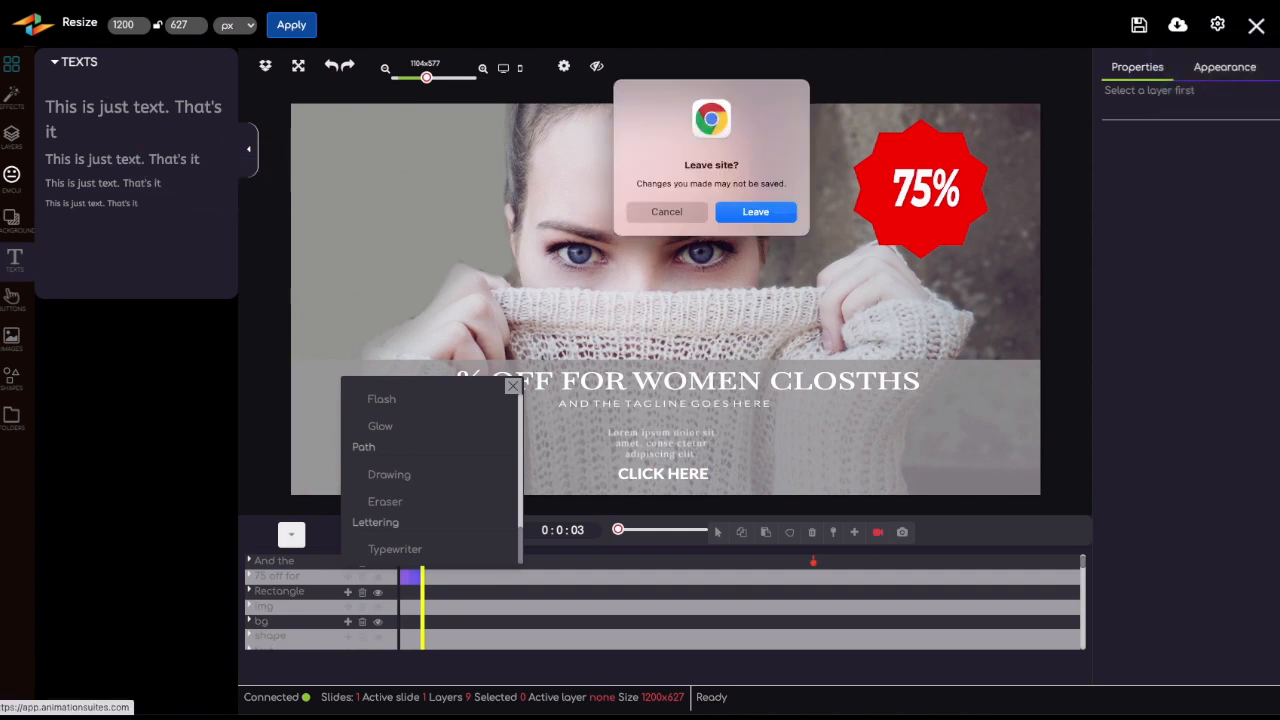
left_click(753, 213)
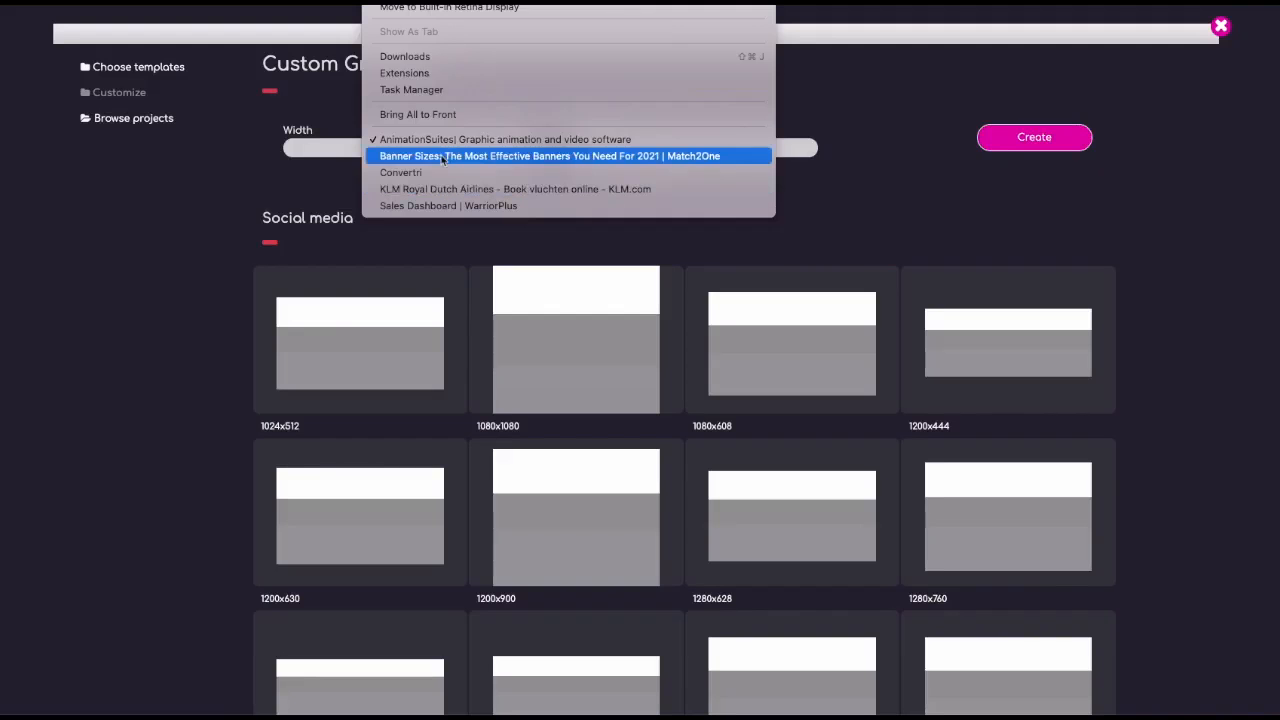
Step: Consult the Match2One page on top banner sizes and create a blank custom graphic of 300 x 250 px in AnimationSuites
left_click(443, 160)
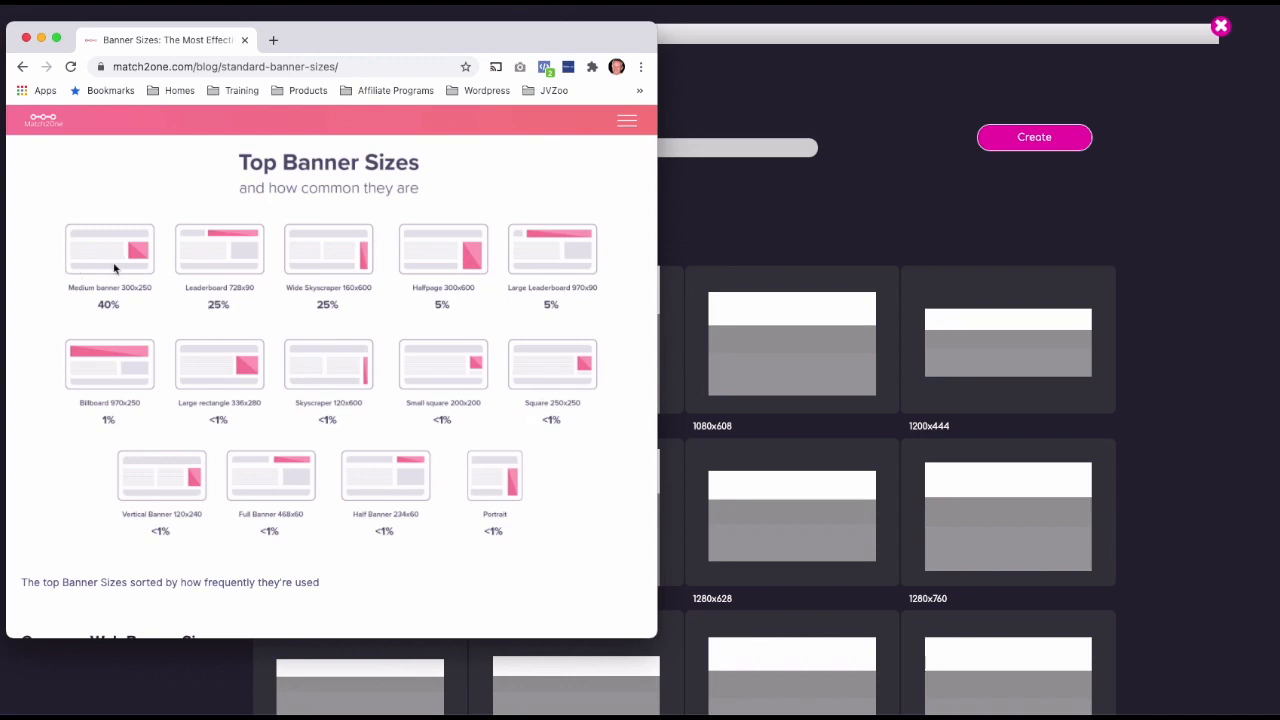
left_click(661, 157)
left_click(1000, 140)
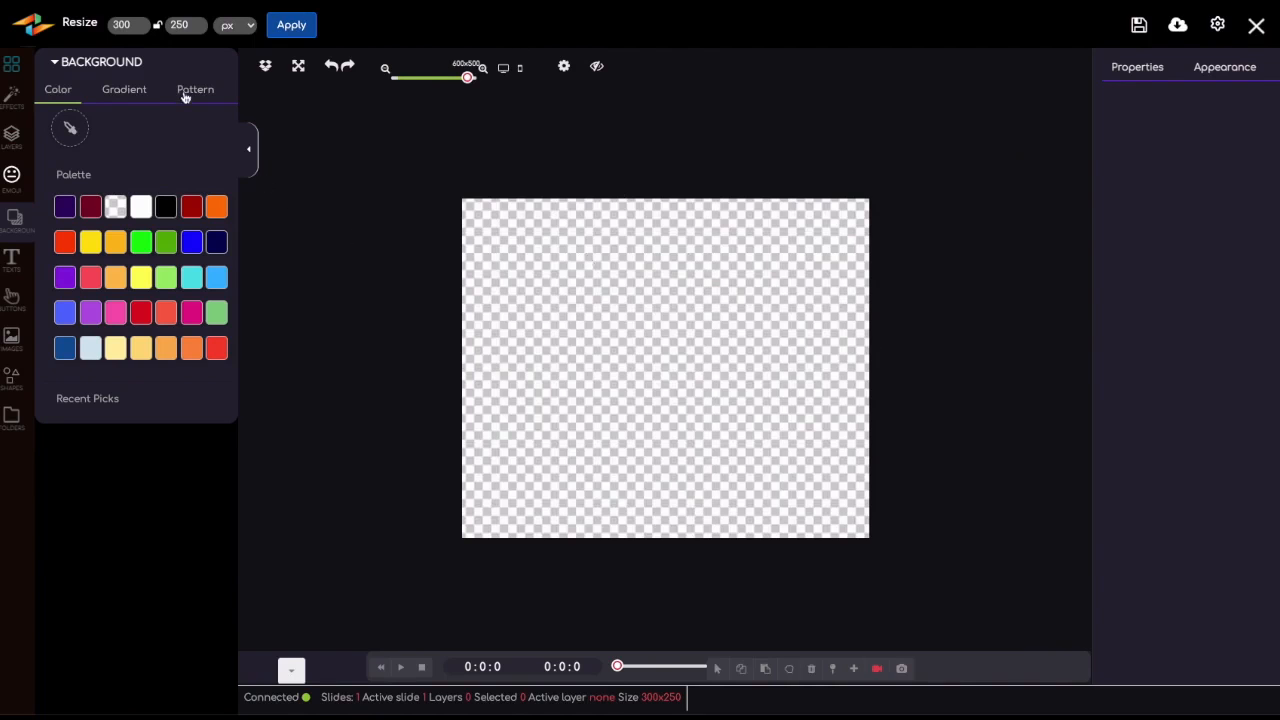
Step: Import the dark-lettered BanrAds logo from the uploaded images, scale it to about 257 by 51, and place it near the canvas's upper edge
left_click(16, 67)
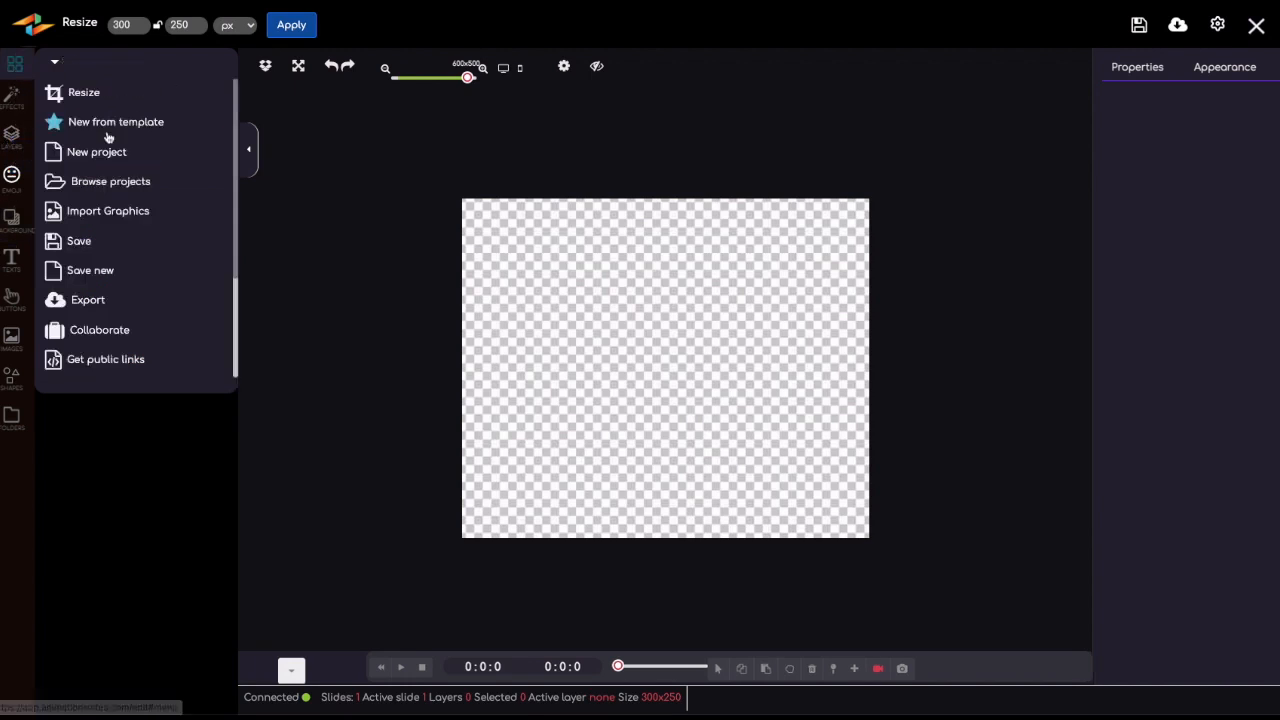
left_click(102, 214)
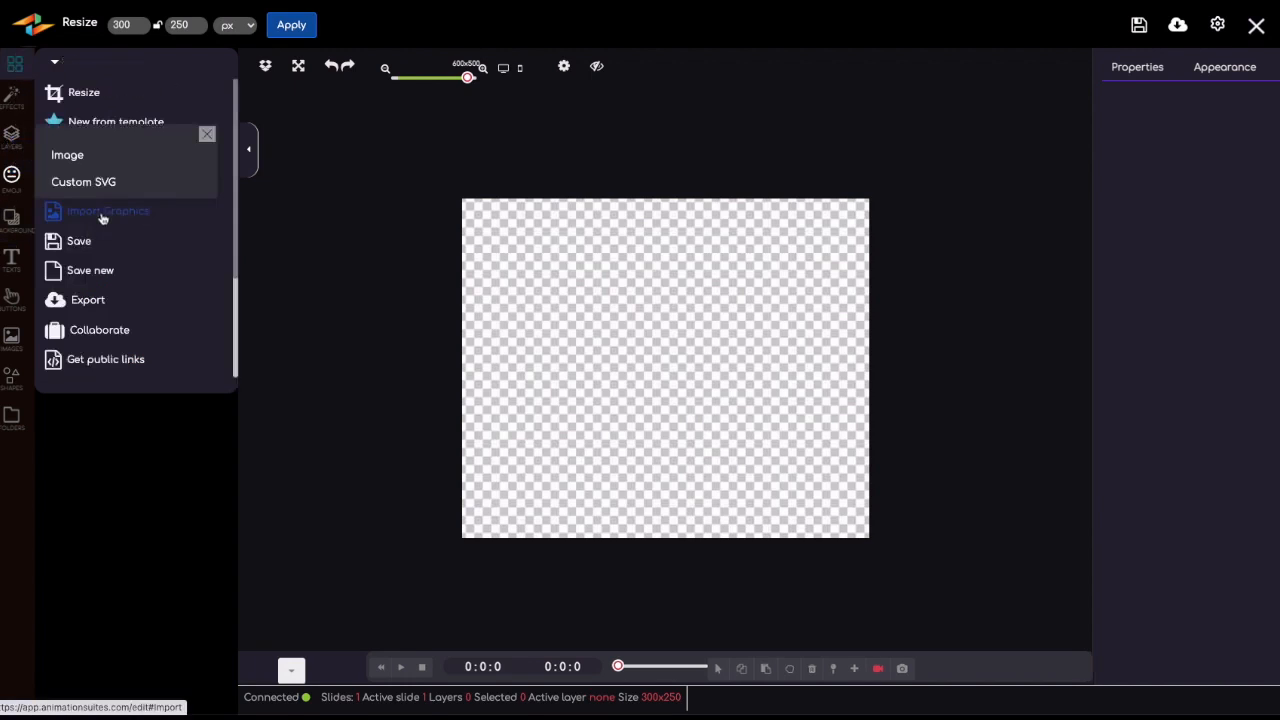
left_click(84, 160)
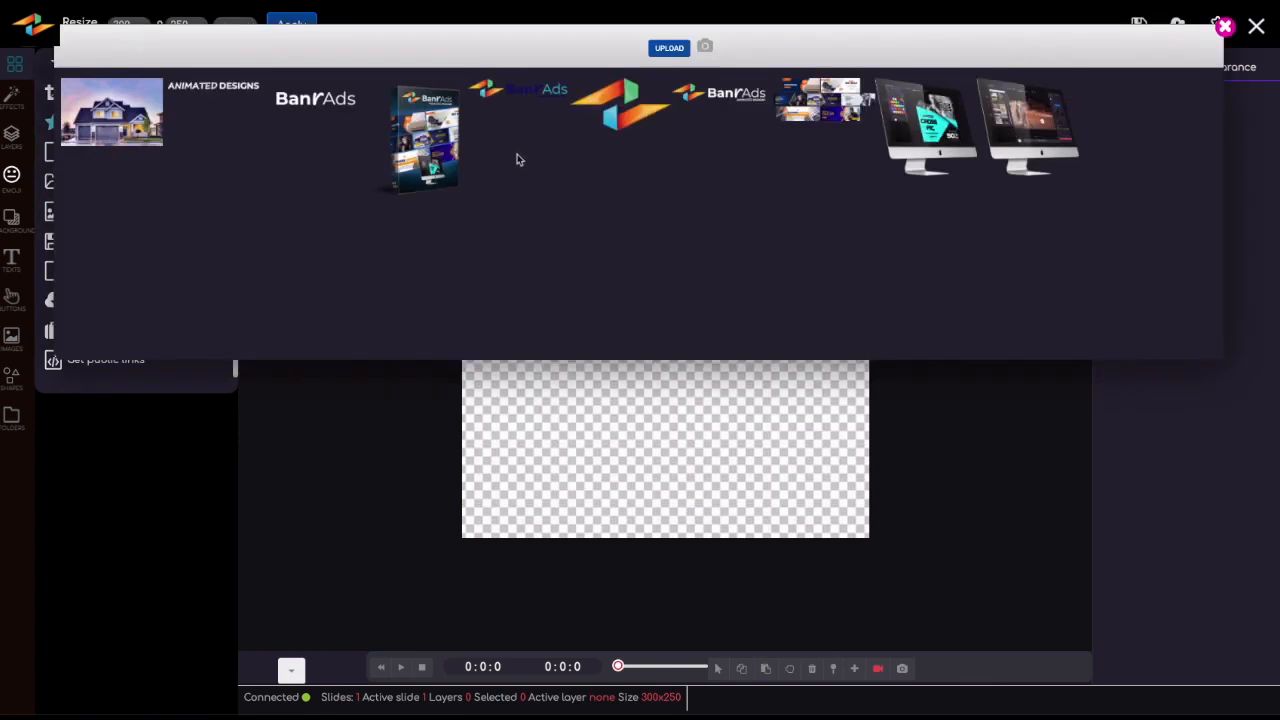
left_click(516, 96)
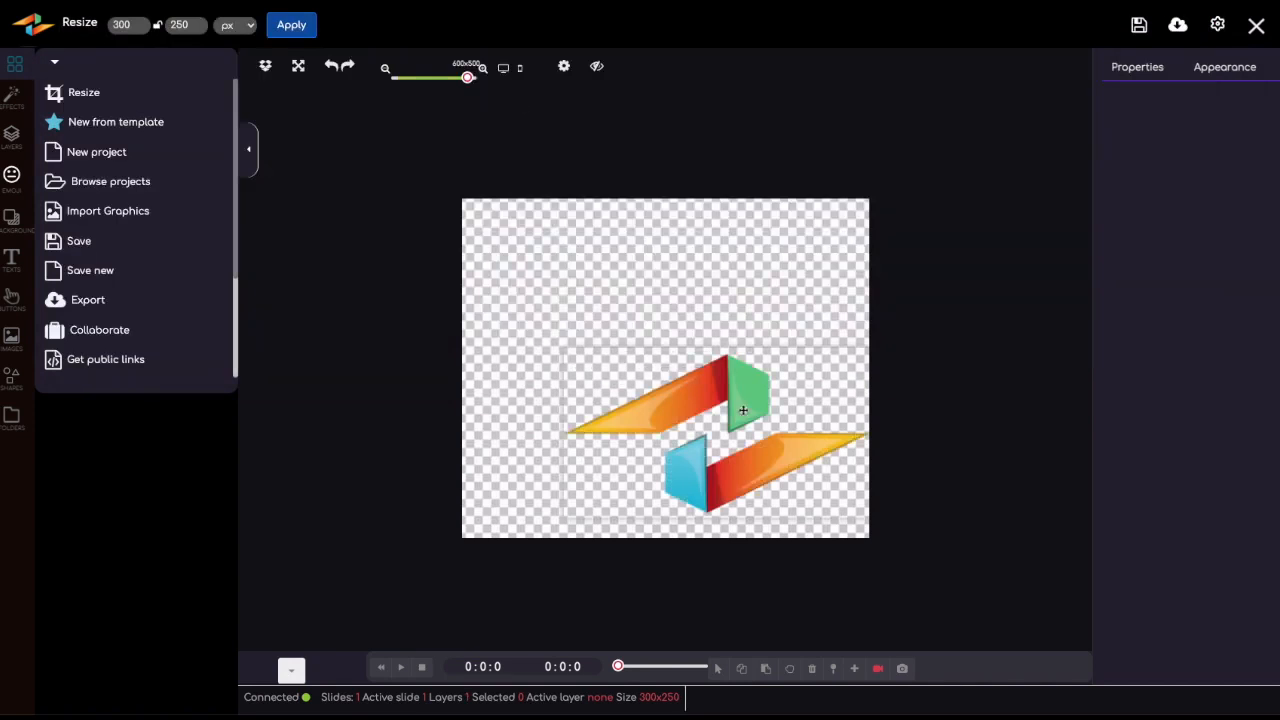
left_click(522, 293)
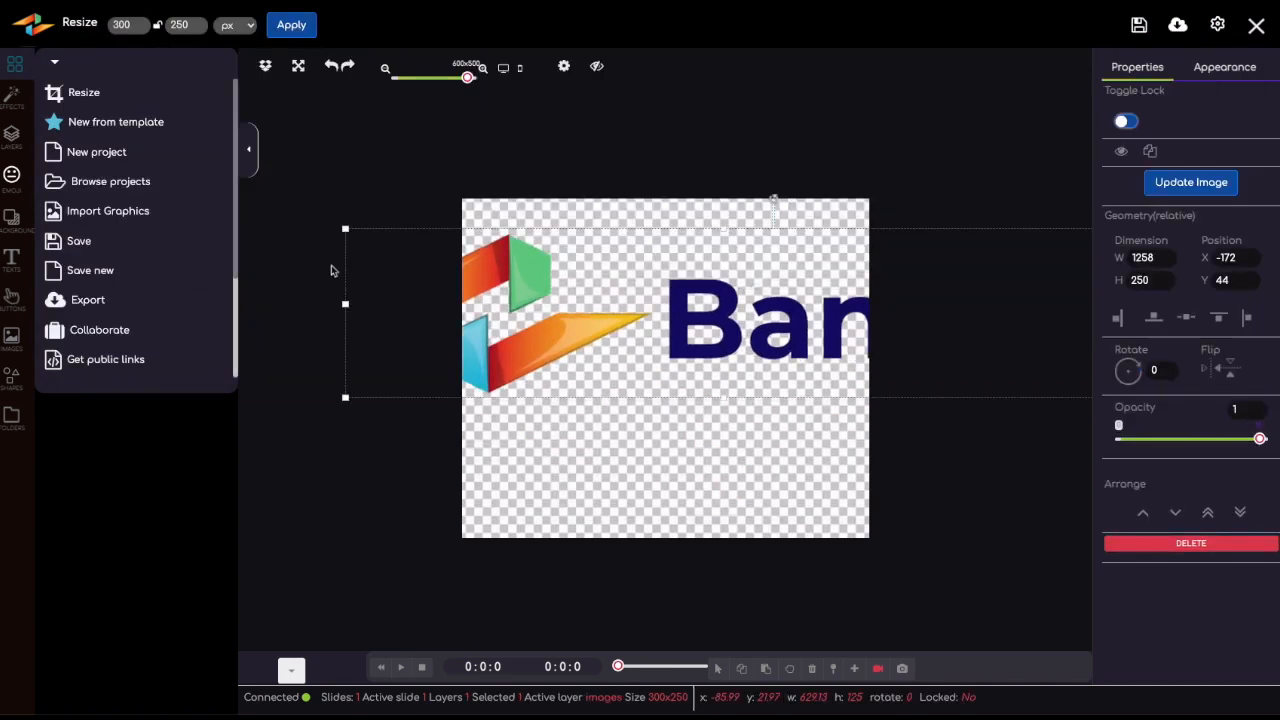
left_click_drag(412, 258, 550, 262)
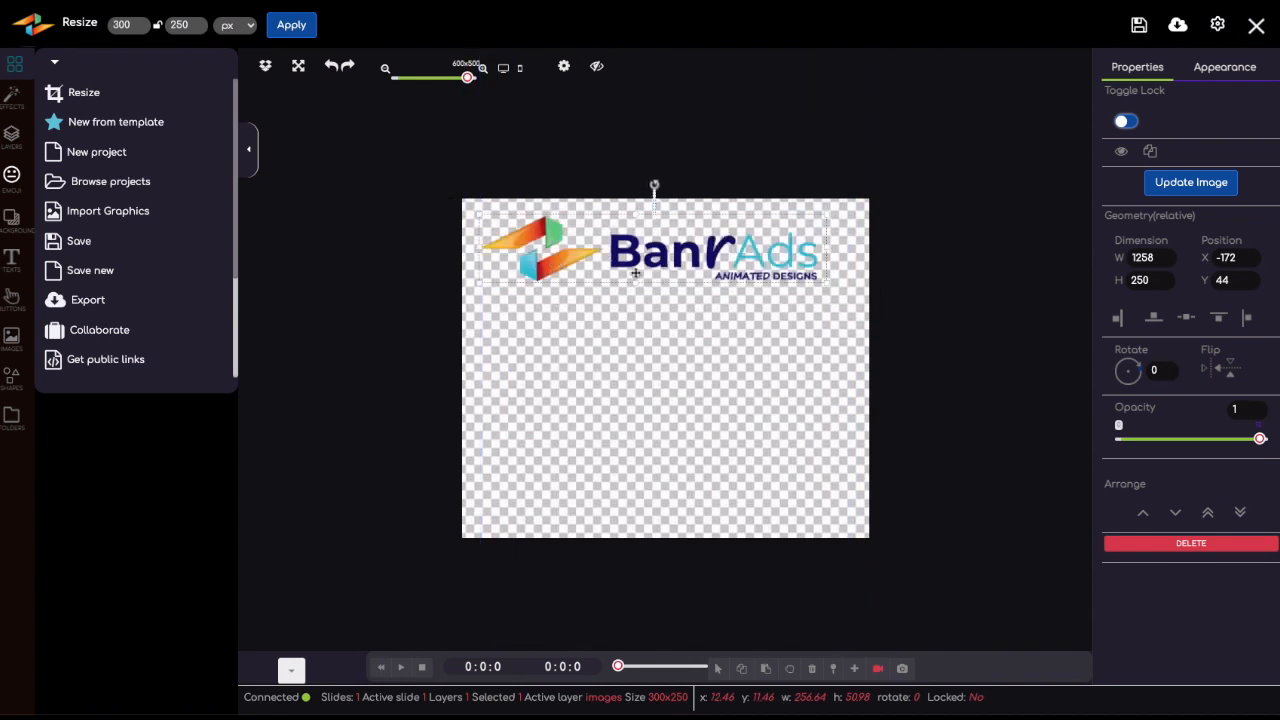
left_click_drag(698, 256, 701, 252)
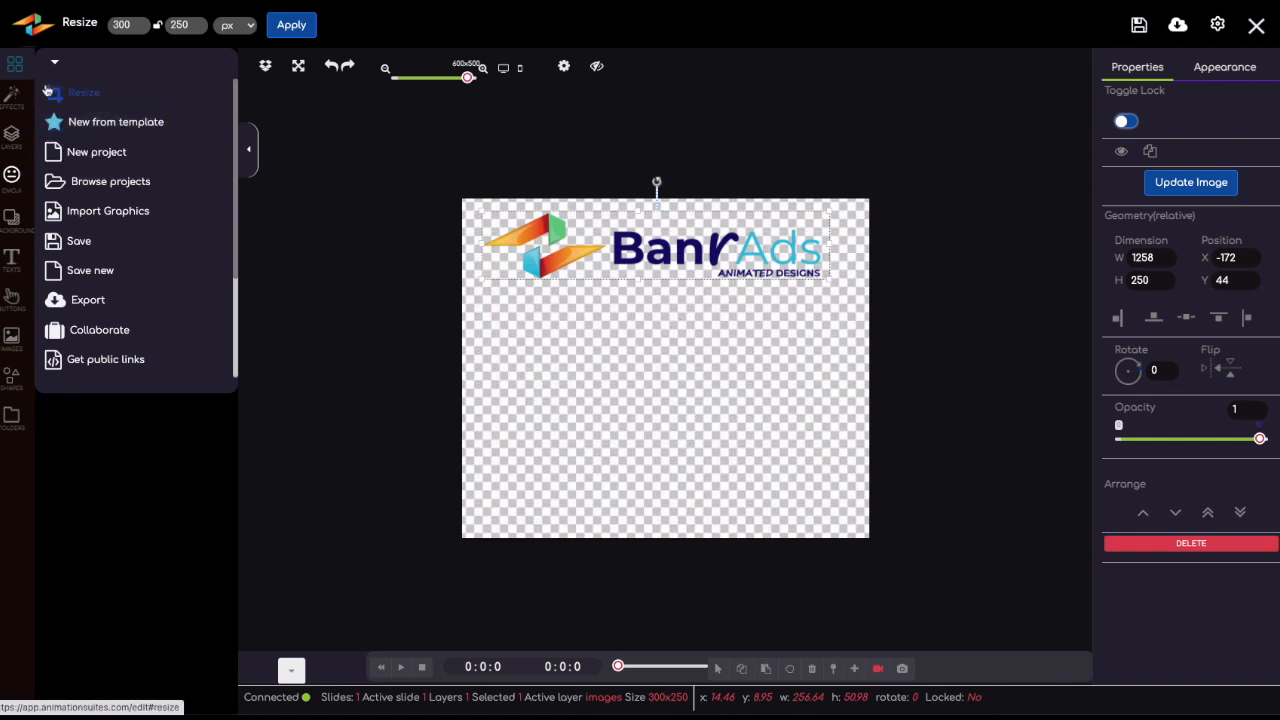
Step: Import the BanrAds product box image, enlarge it to about 127 by 158, and place it below the logo in the canvas's lower-left area
left_click(60, 211)
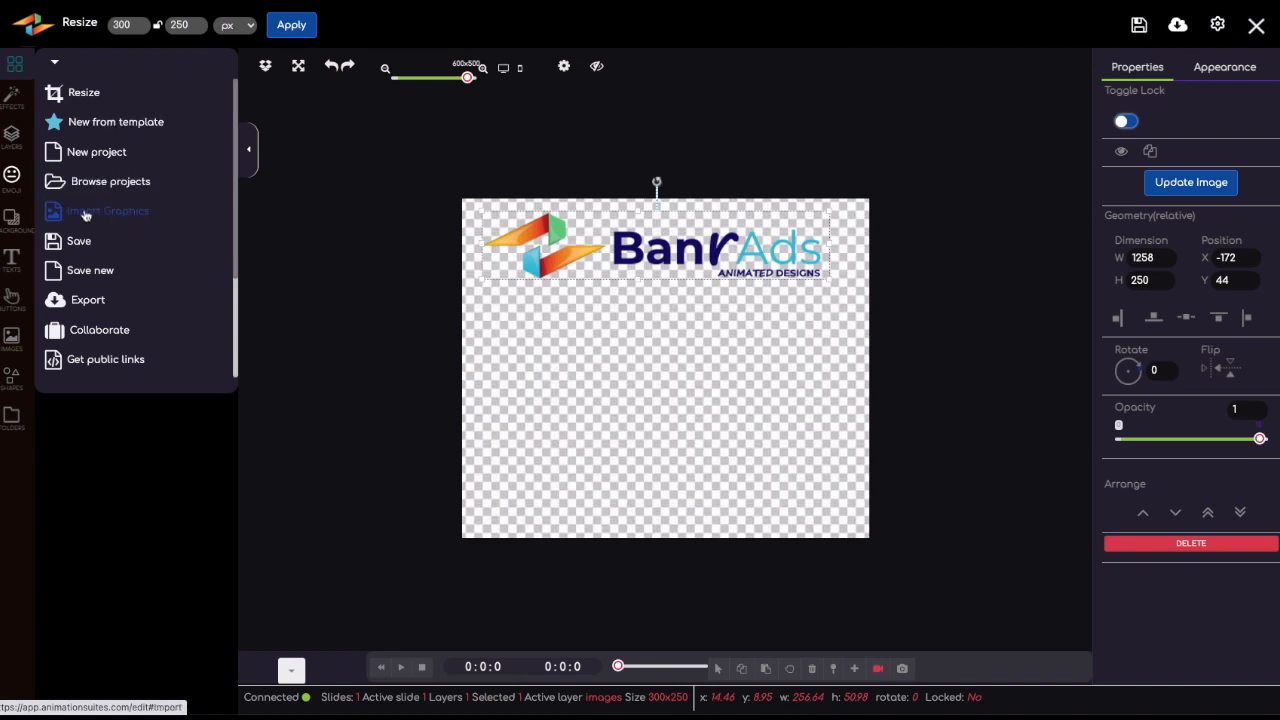
left_click(86, 157)
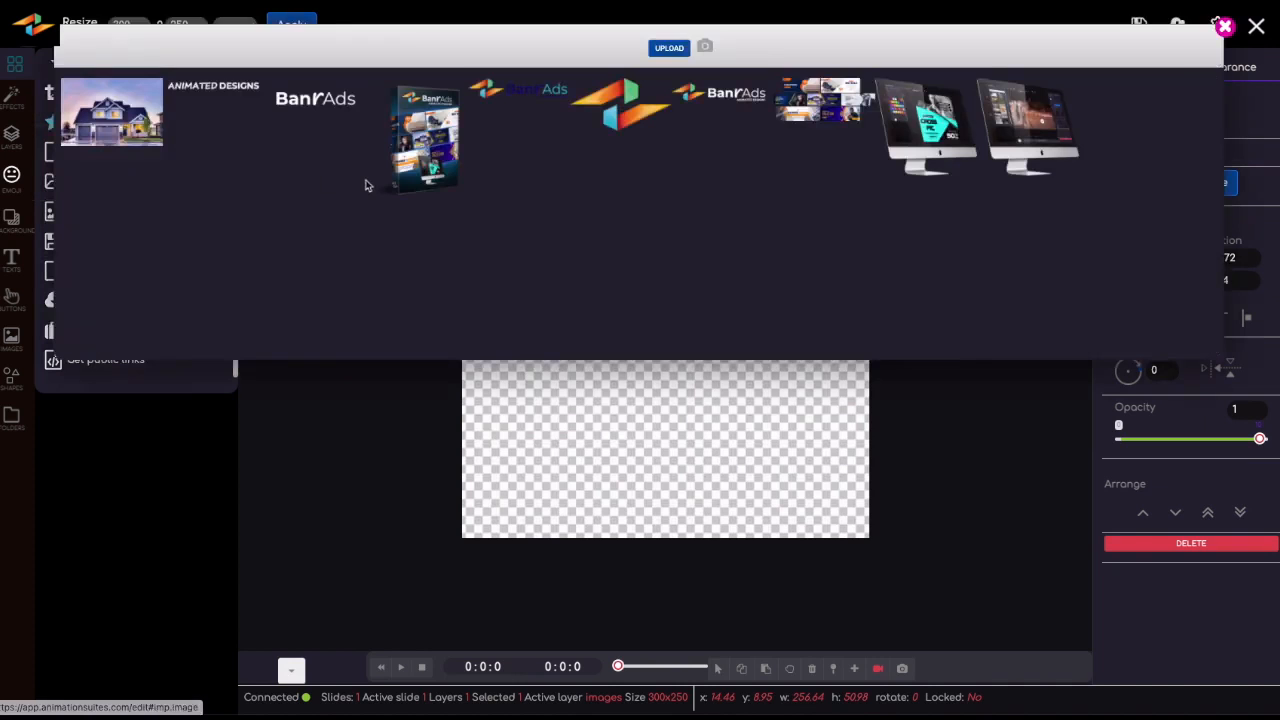
left_click(434, 148)
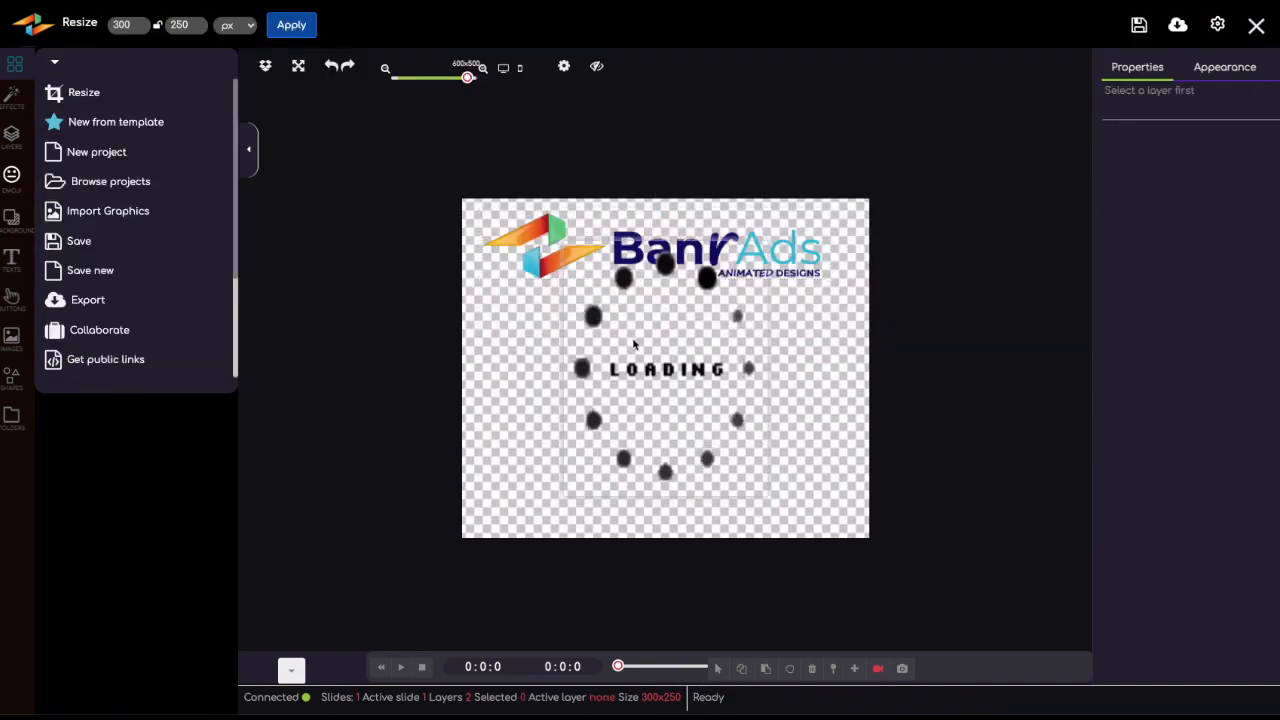
left_click_drag(645, 320, 569, 420)
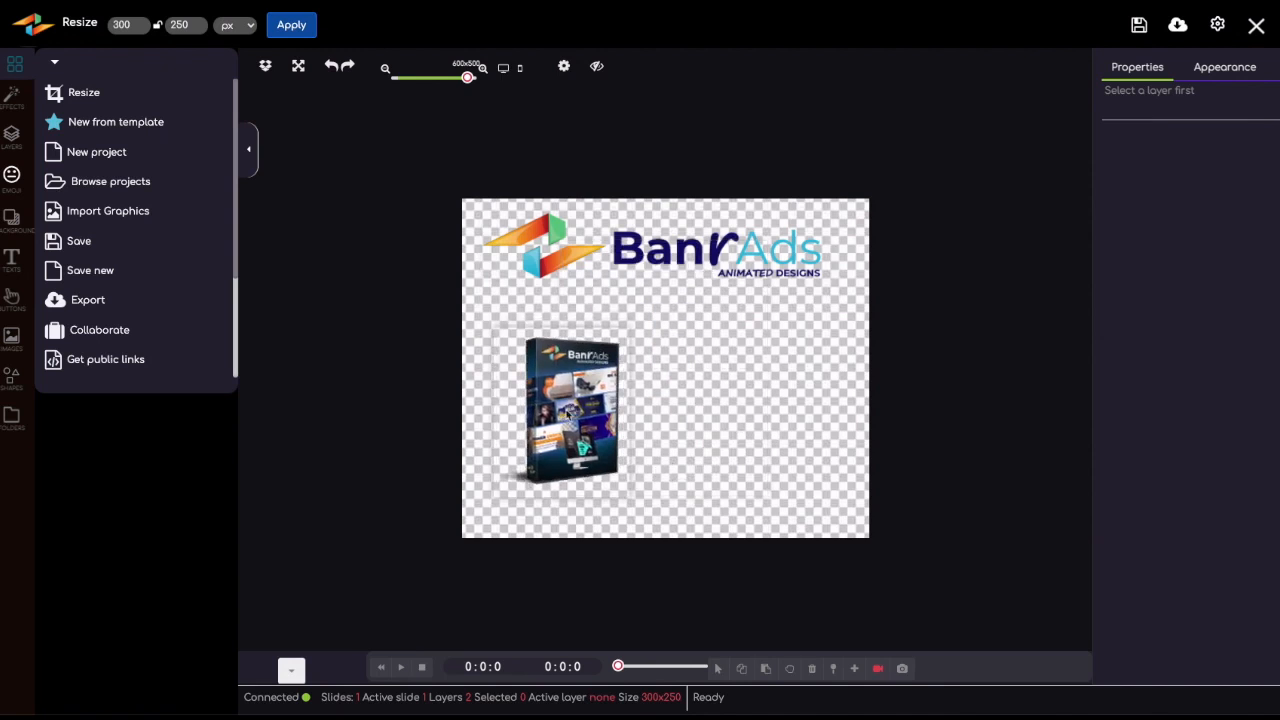
left_click_drag(621, 349, 658, 303)
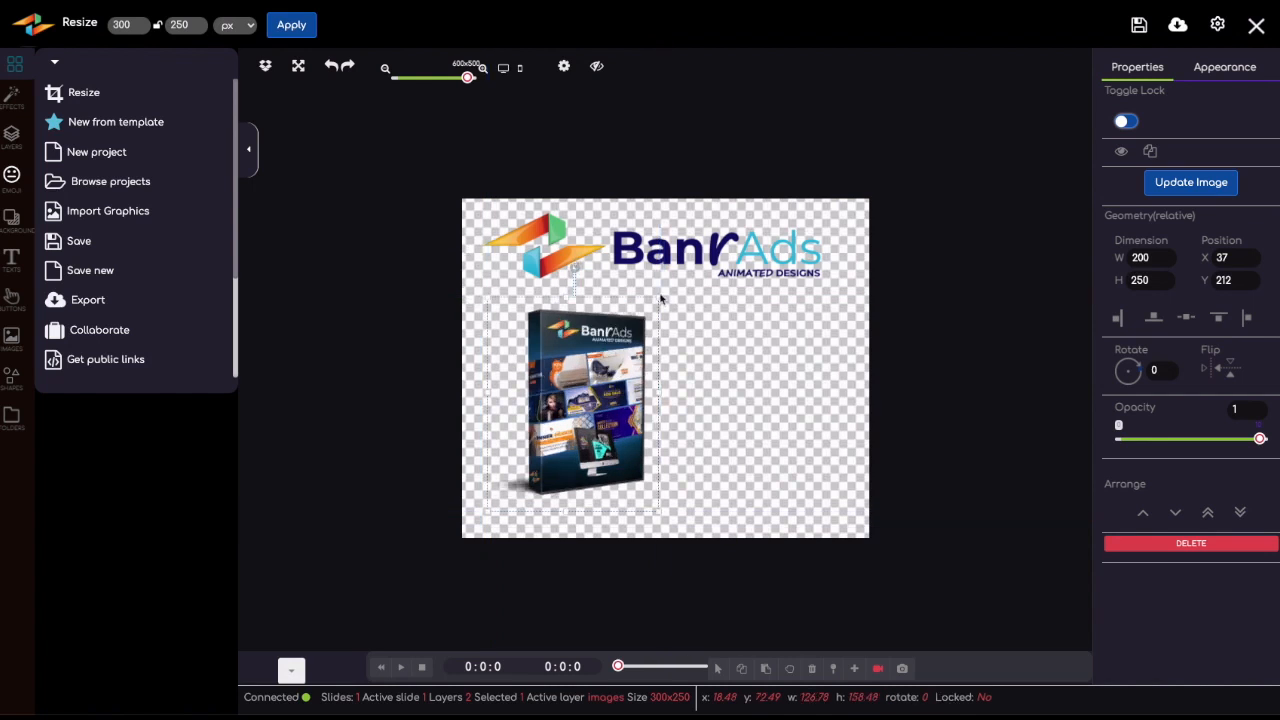
left_click_drag(595, 365, 587, 379)
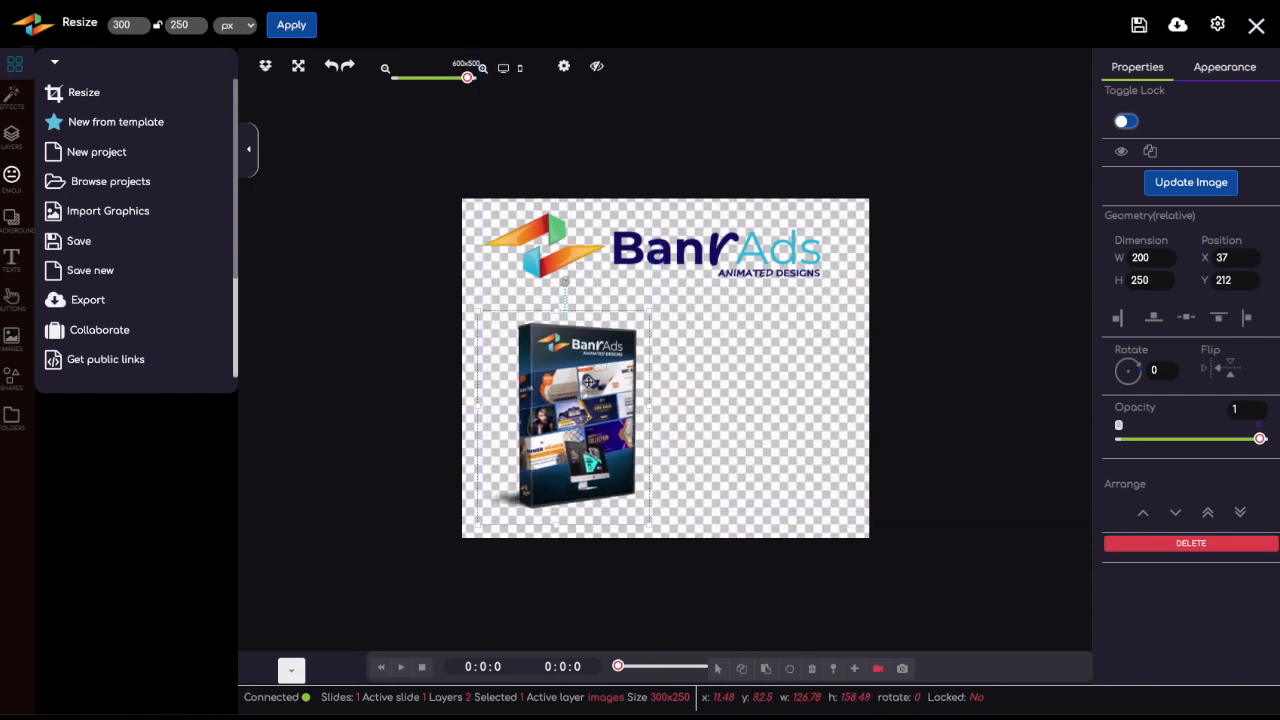
Step: Enlarge the product box to about 144 by 180 and import the Cross Fit monitor image from the uploaded images
left_click_drag(650, 316, 688, 286)
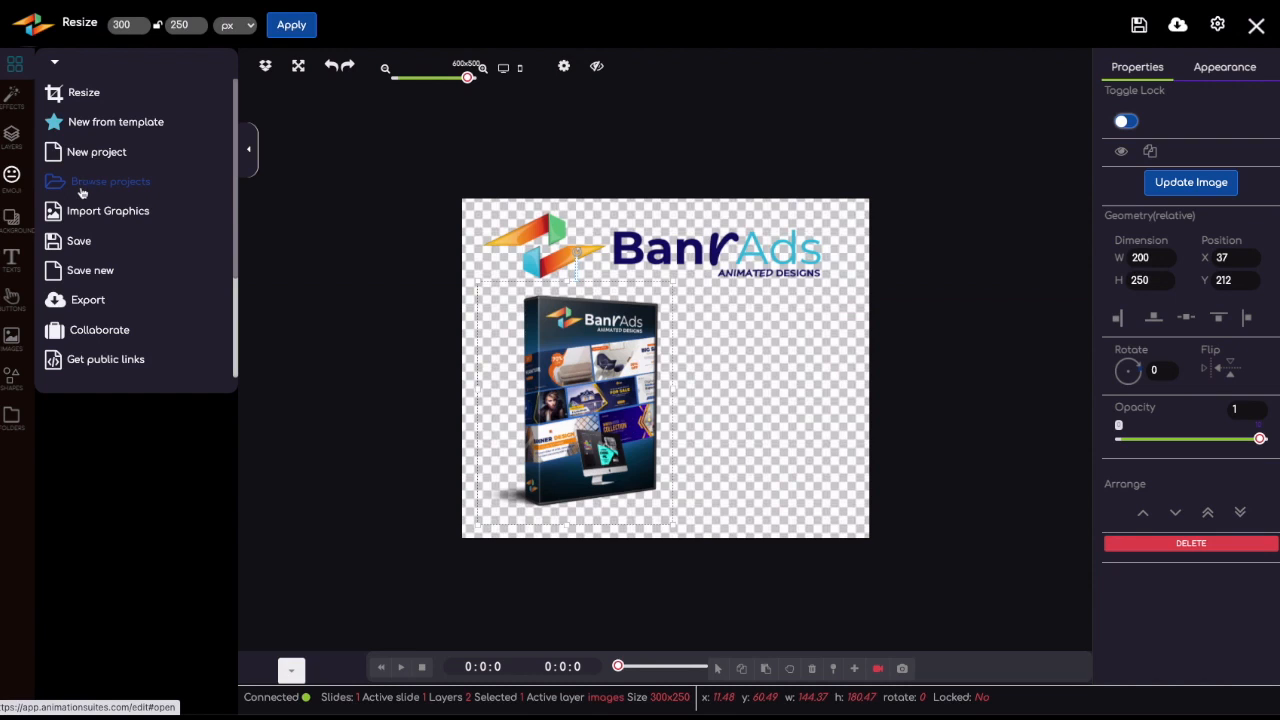
left_click(88, 220)
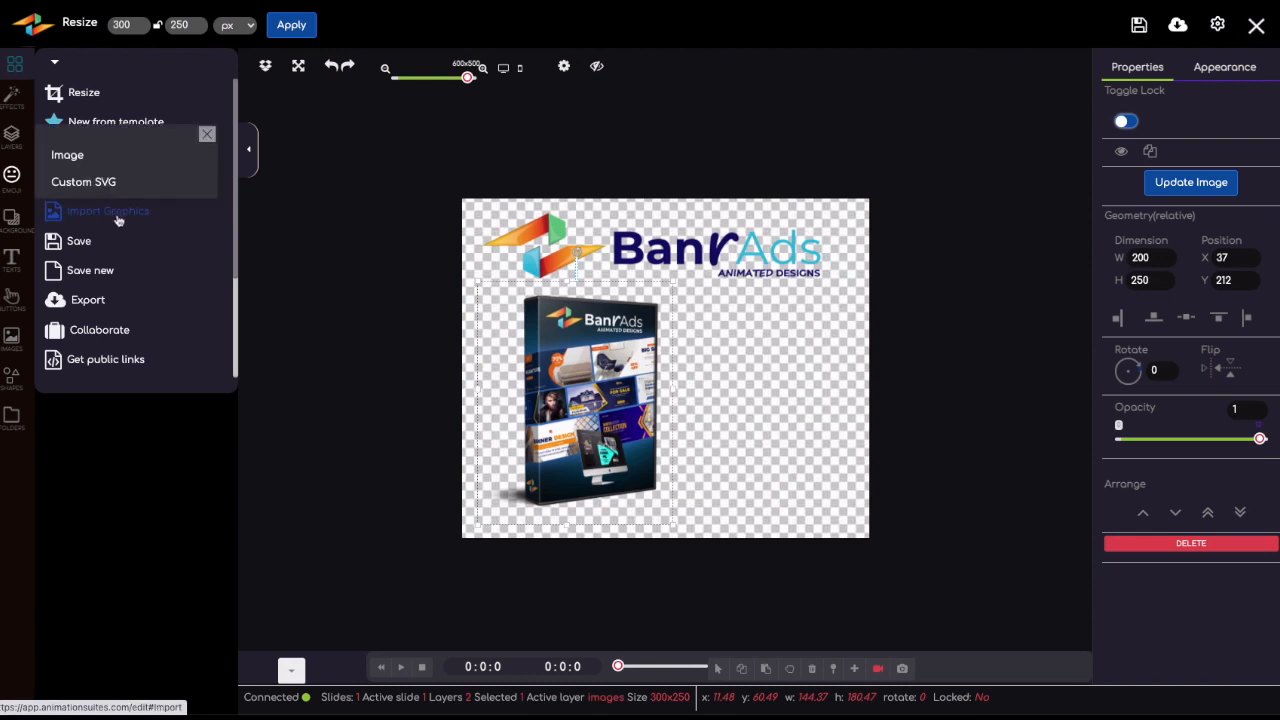
left_click(74, 157)
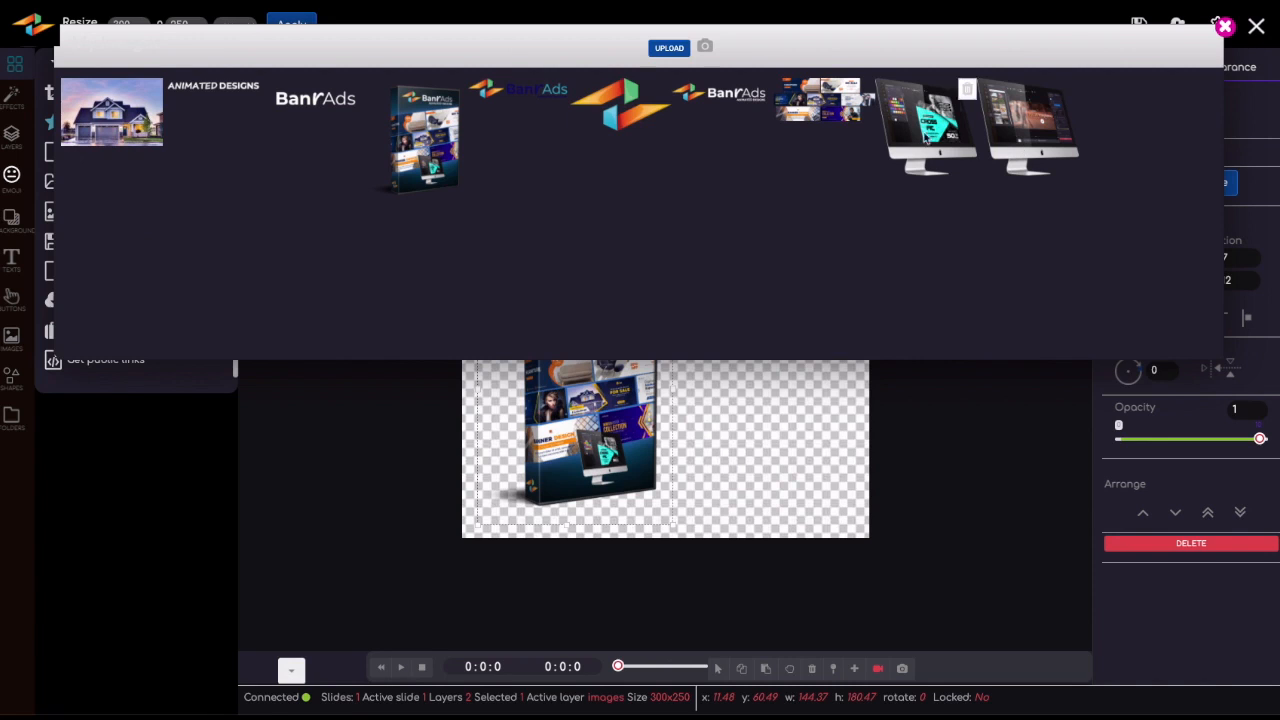
left_click(925, 138)
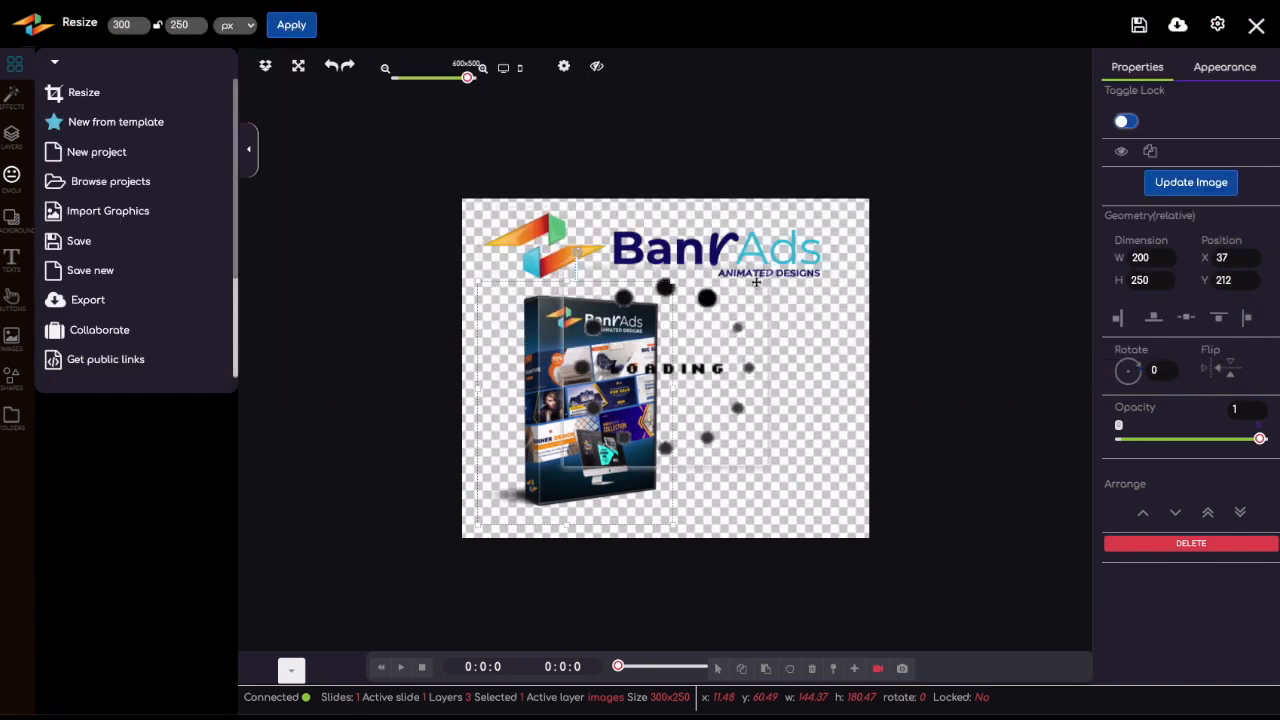
Step: Shift the product box to about X -5, Y 59 and place the monitor overlapping its right side at about X 77, Y 113
left_click_drag(655, 355, 718, 408)
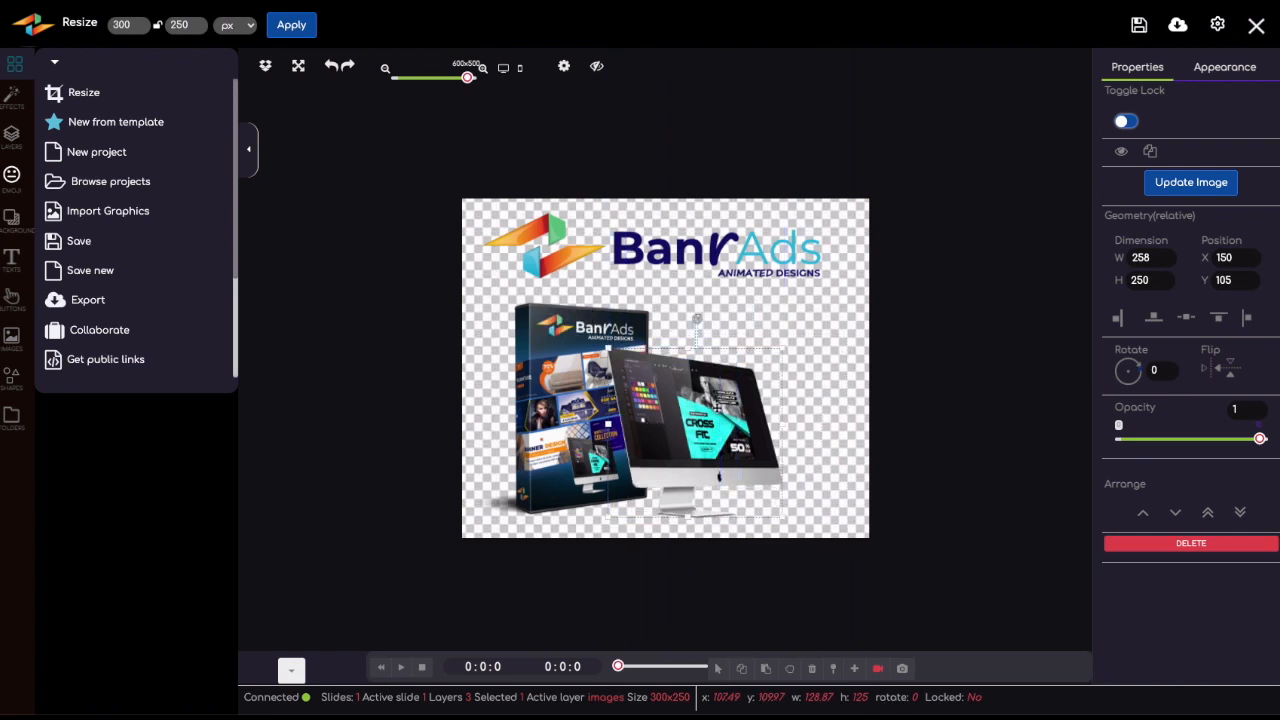
left_click_drag(610, 390, 598, 381)
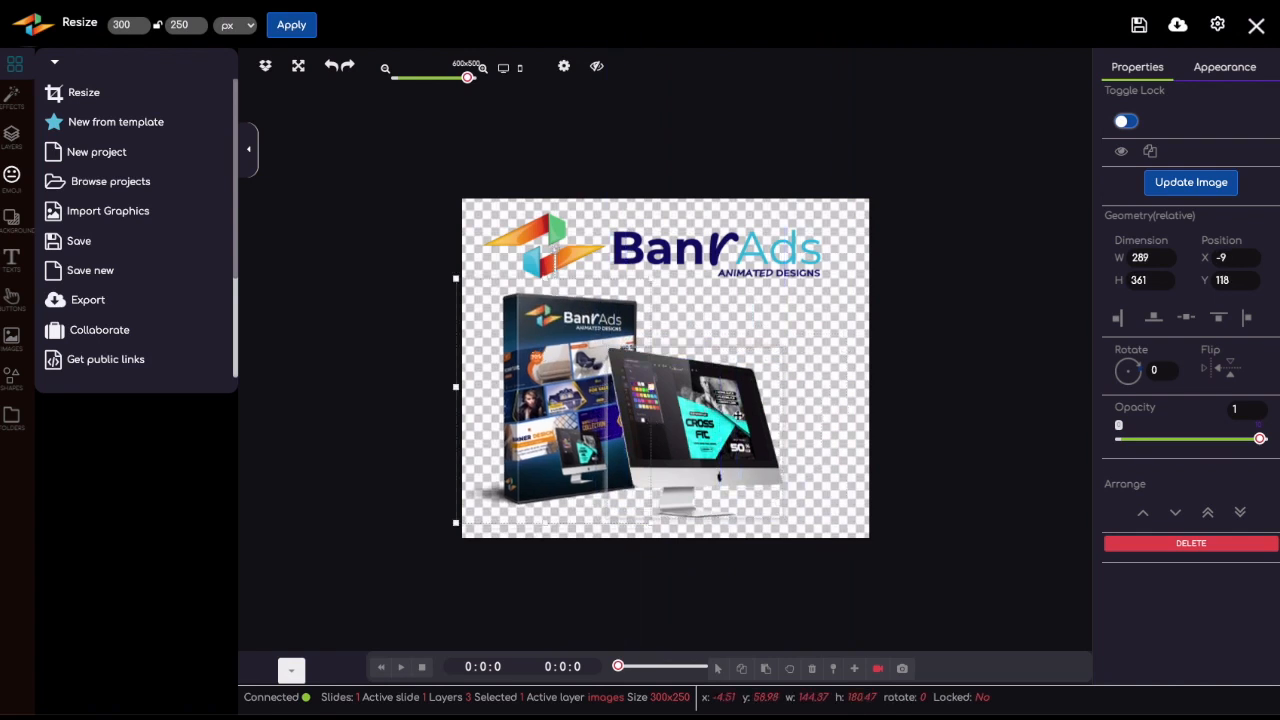
left_click(693, 420)
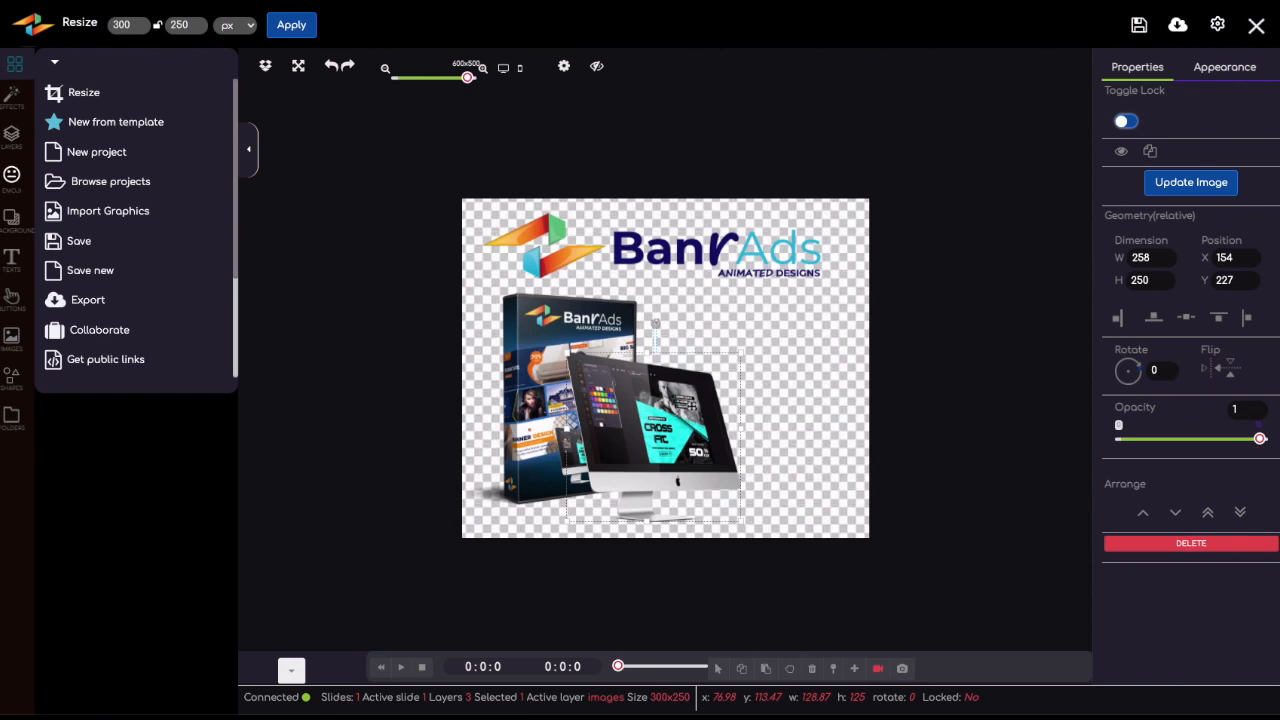
right_click(648, 389)
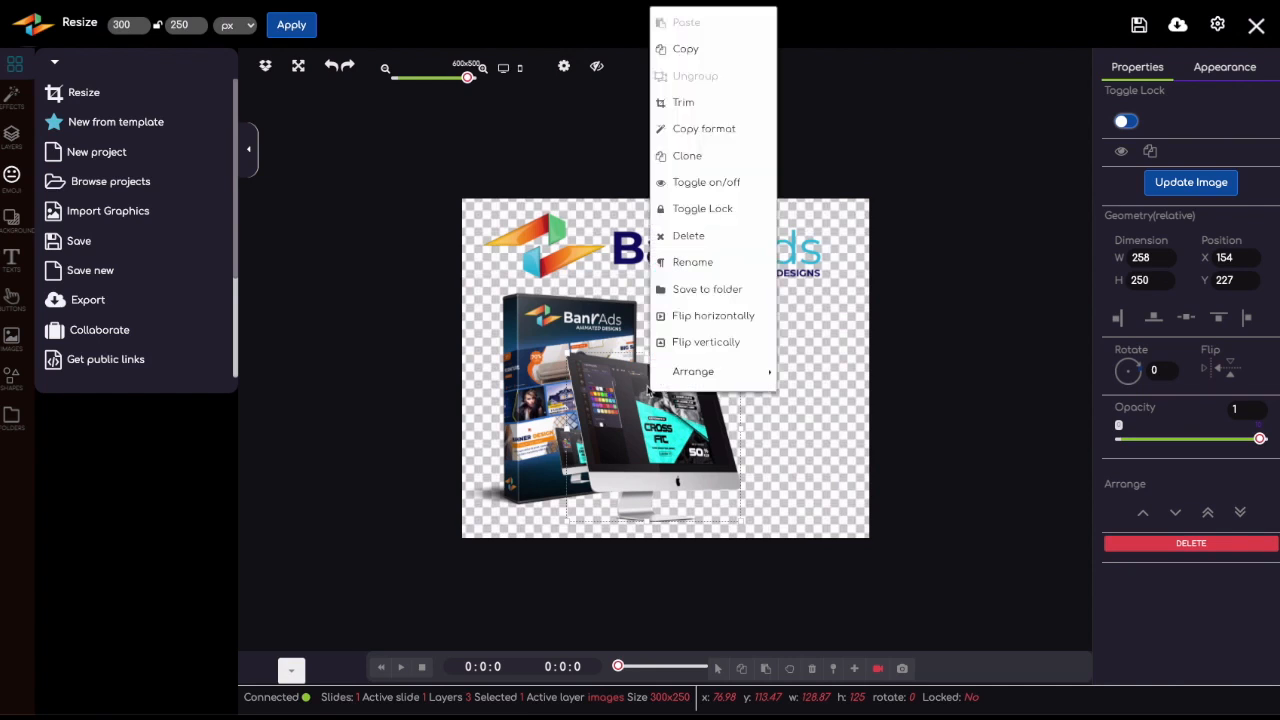
mouse_move(666, 383)
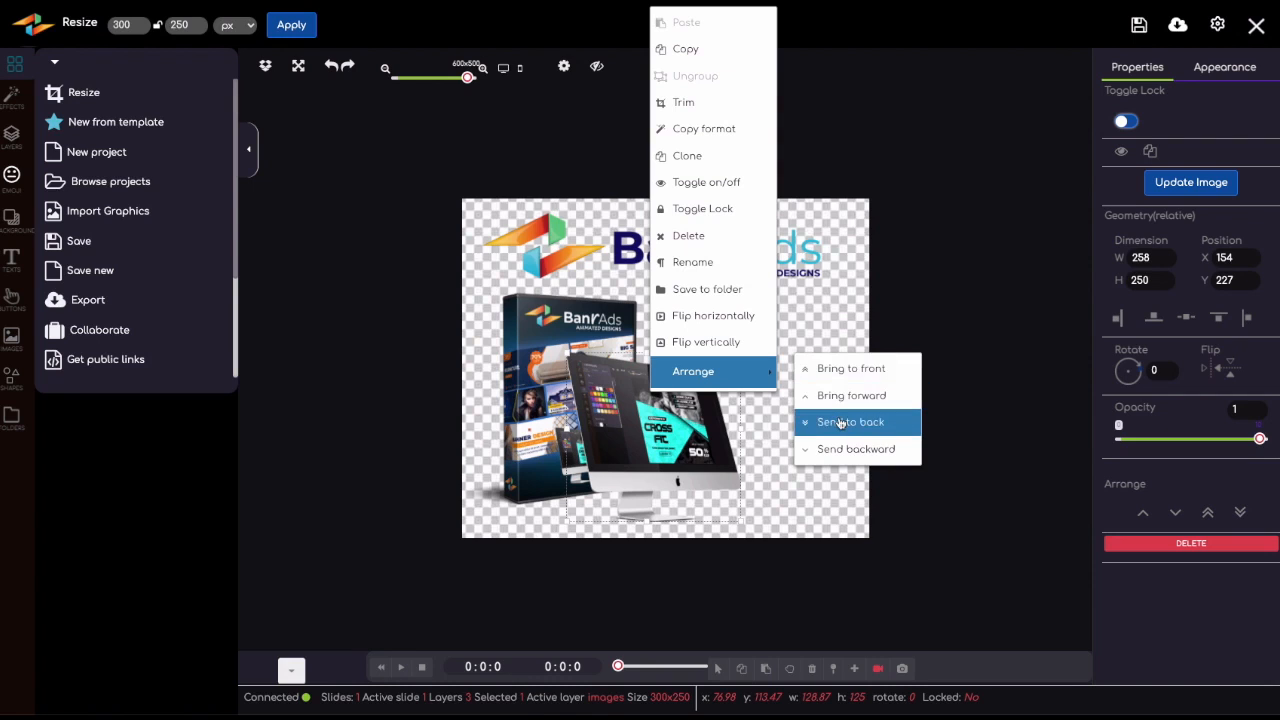
left_click(821, 316)
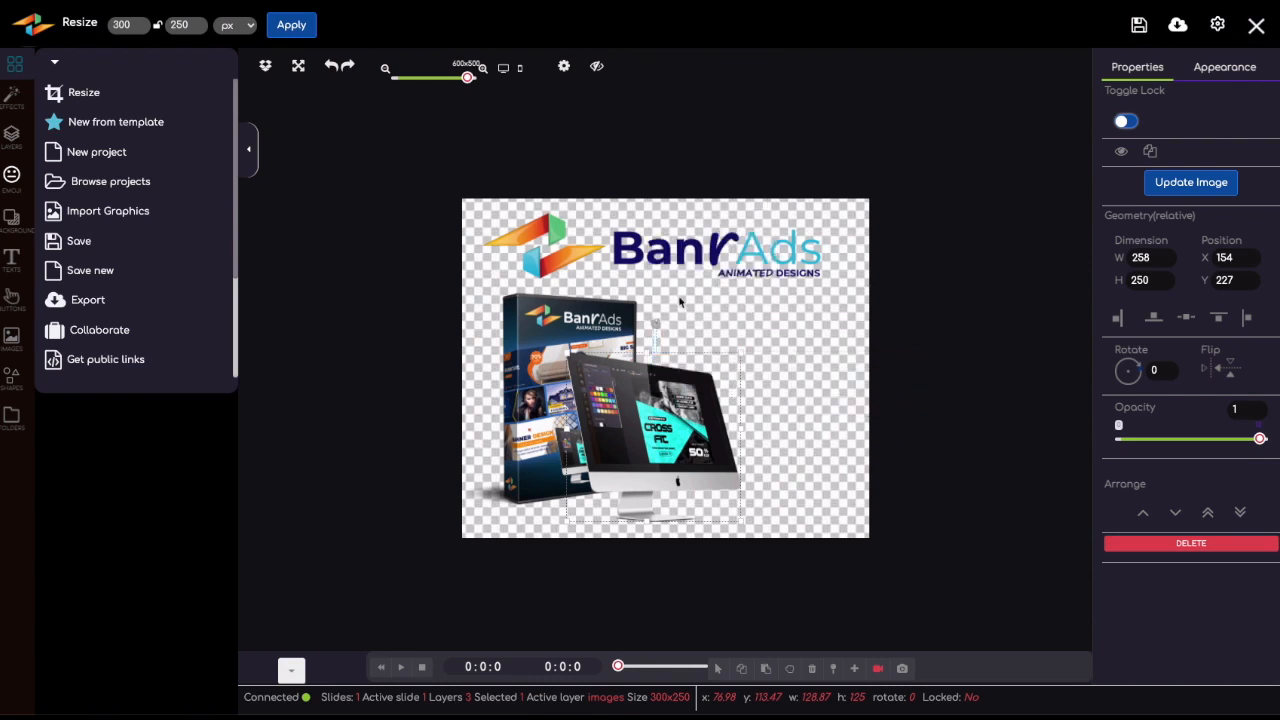
Step: Fill the canvas background with the light grey preset gradient
left_click(8, 220)
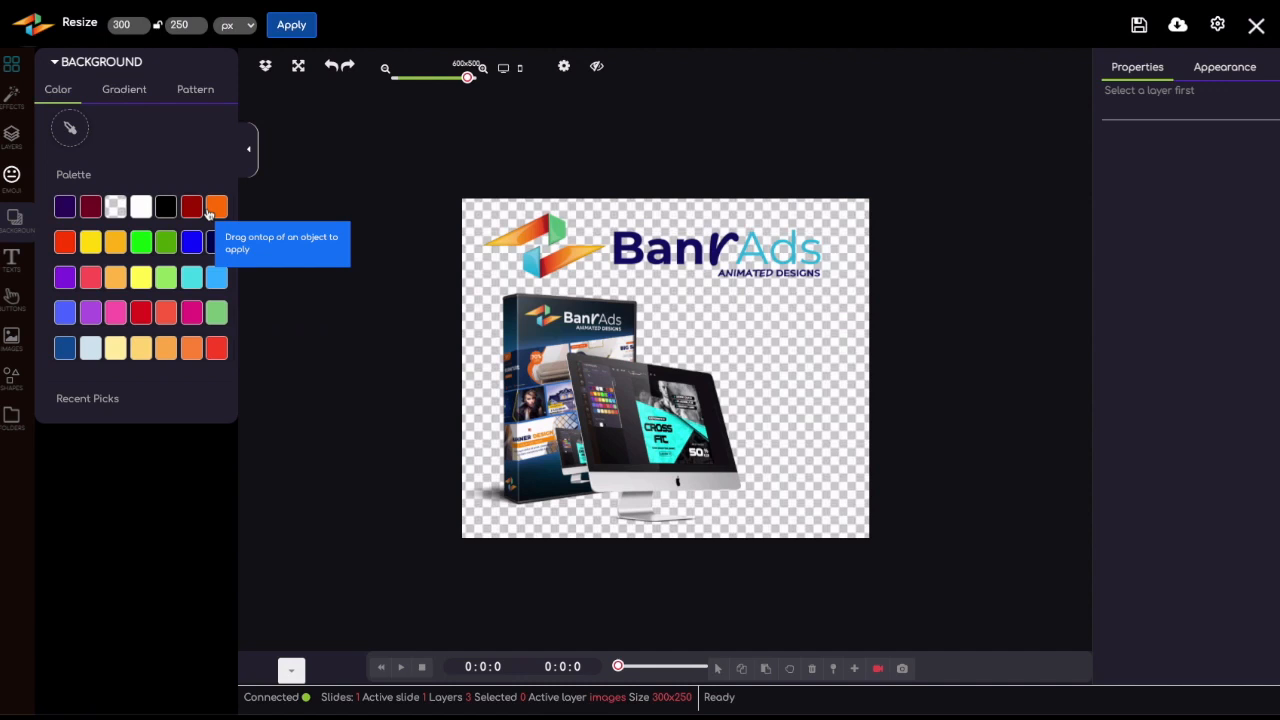
left_click(120, 90)
left_click_drag(97, 166, 562, 308)
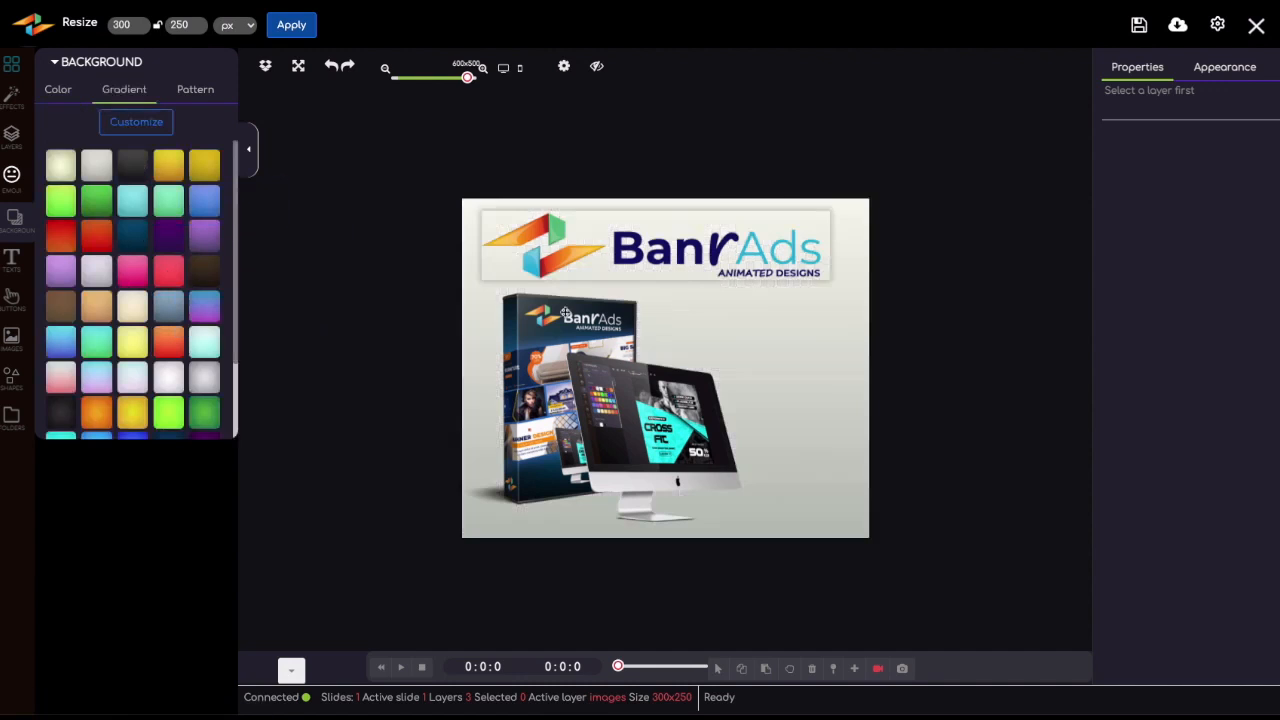
Step: Move the product box to about X -27, Y 57 and the monitor image to about X 62, Y 116
left_click(543, 358)
left_click_drag(579, 384, 515, 362)
left_click_drag(645, 421, 627, 427)
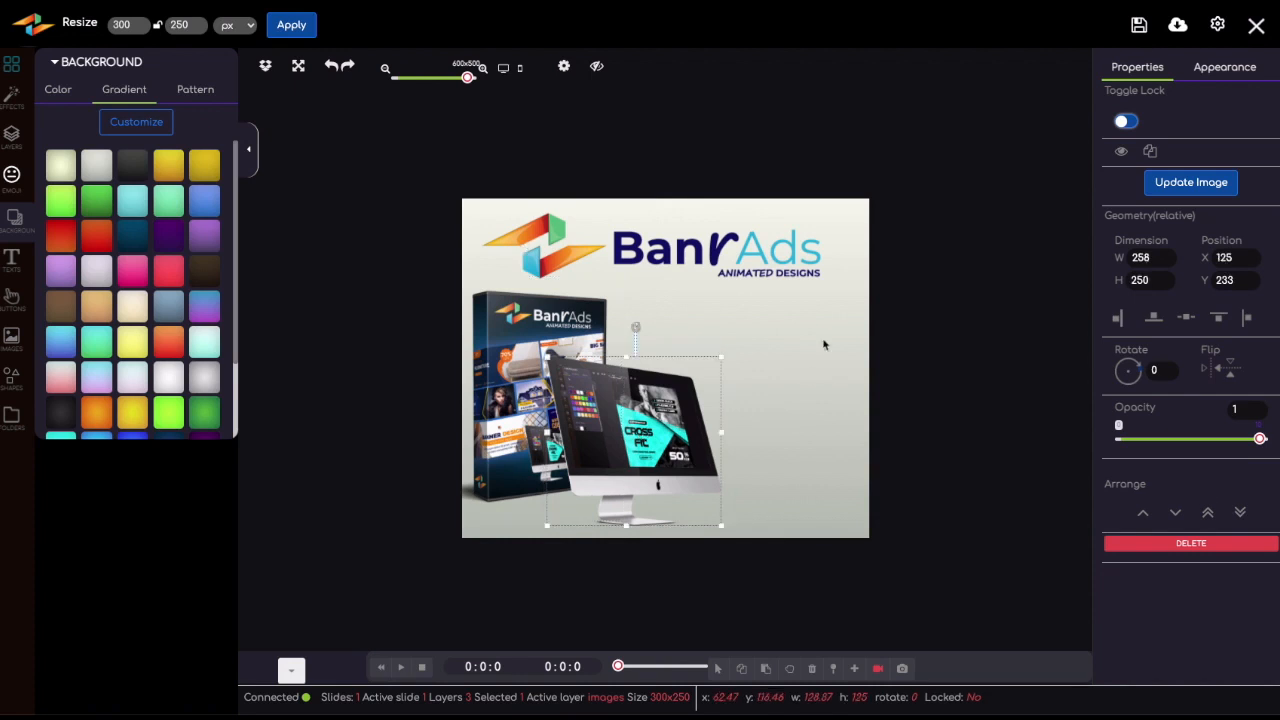
Step: Add the three-line text "GET YOUR BANNER ANNIMATION STUDIO FOR 89% OFF!" and place it below the logo at about X 156, Y 75
left_click(12, 258)
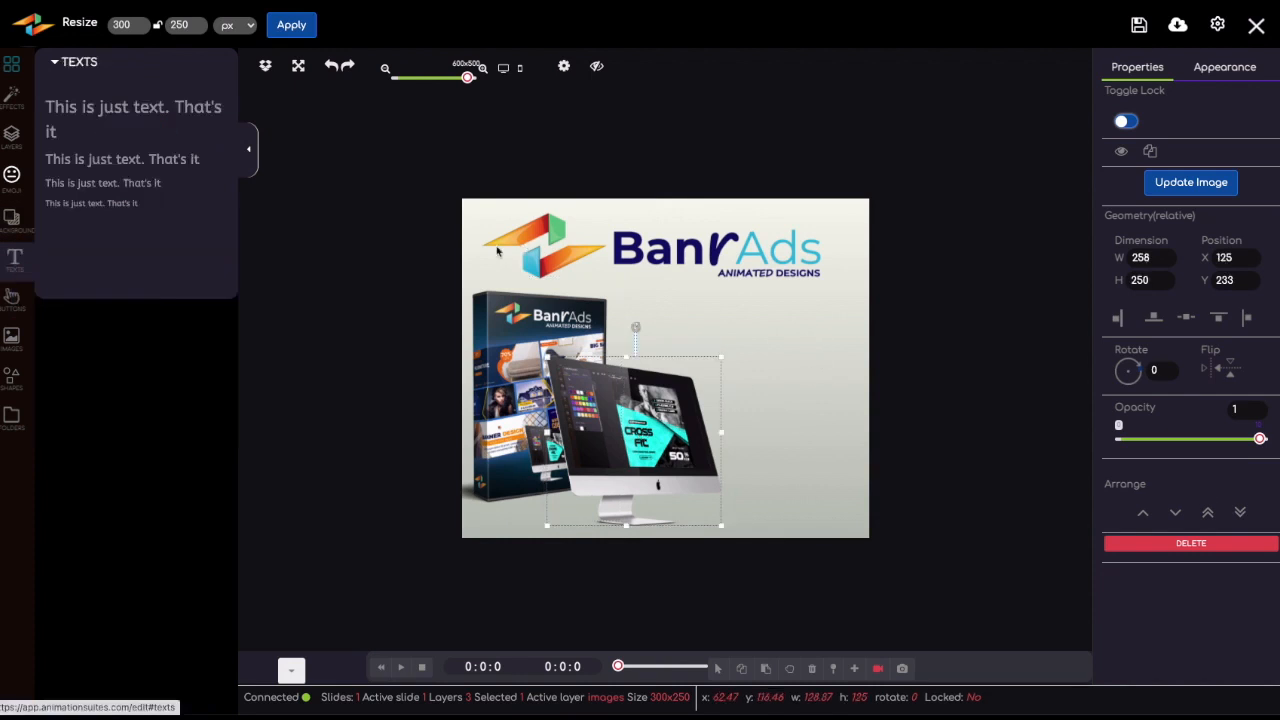
left_click(137, 114)
double_click(743, 329)
key("ctrl+a")
type("GET YOUR BANNER ANNIMATION STUDIO FOR 89% OFF!")
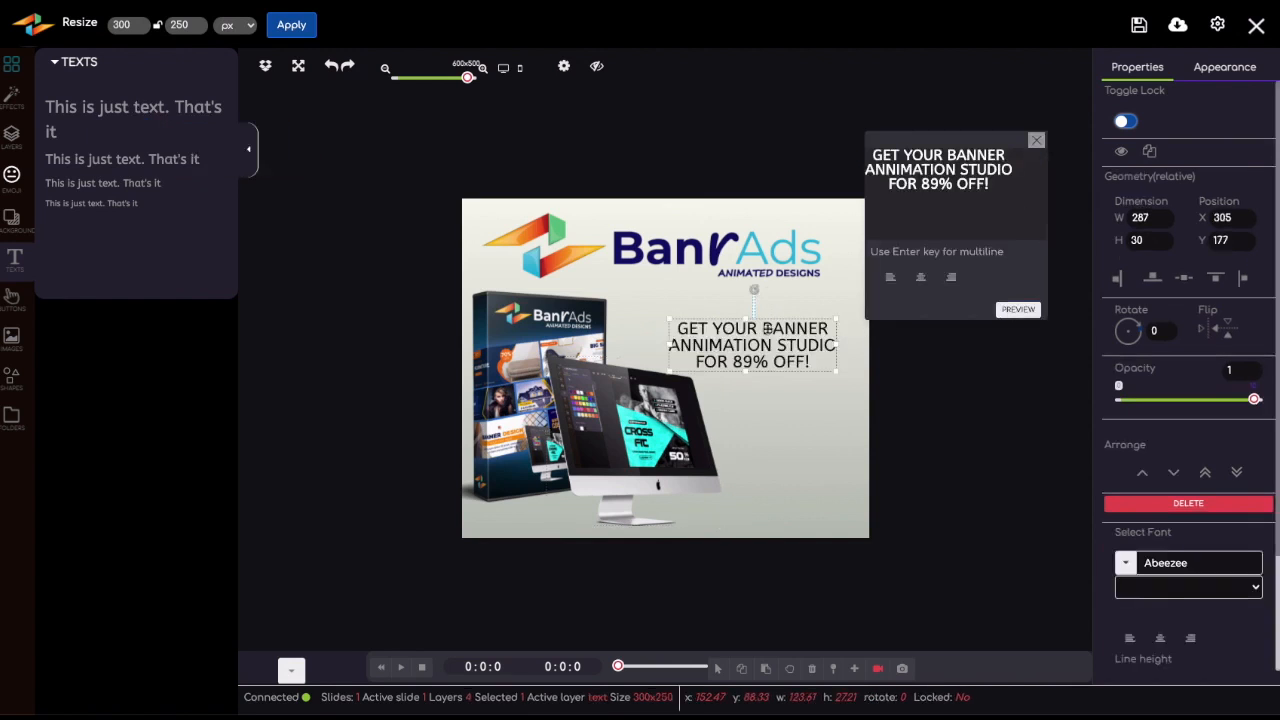
left_click_drag(776, 324, 780, 307)
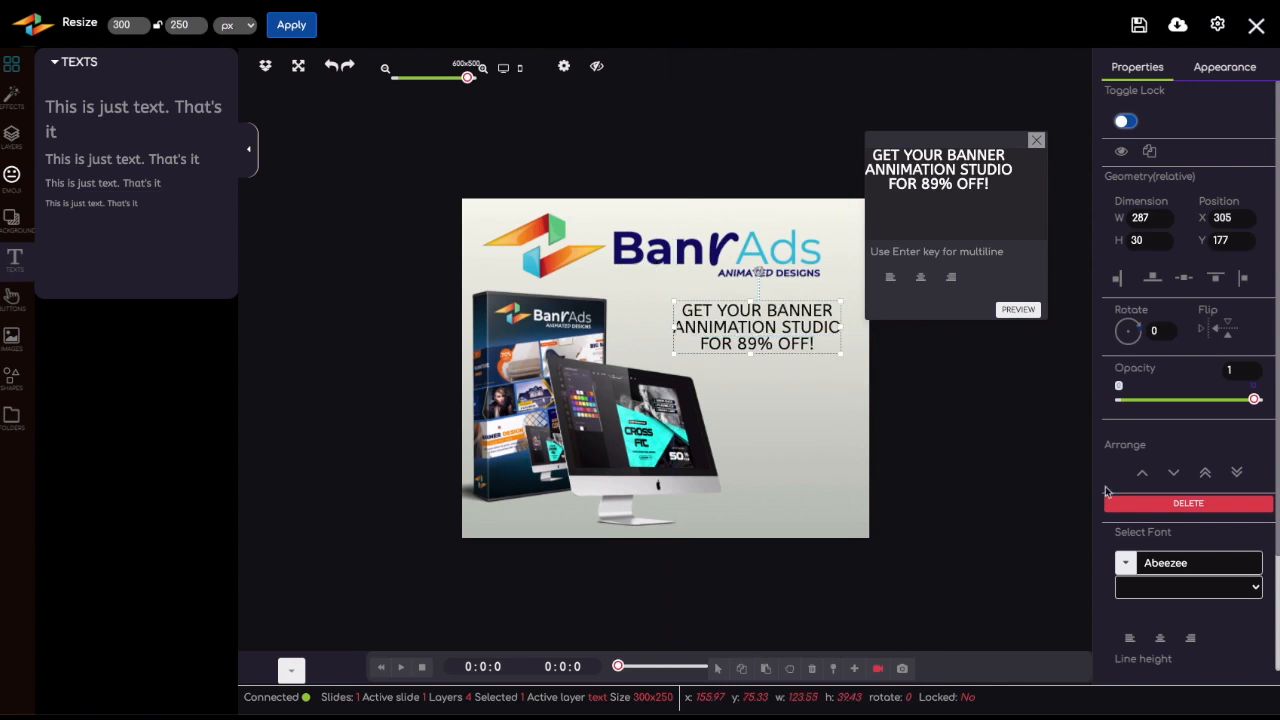
Step: Change the offer text's solid fill to red #ff0505
left_click(1225, 67)
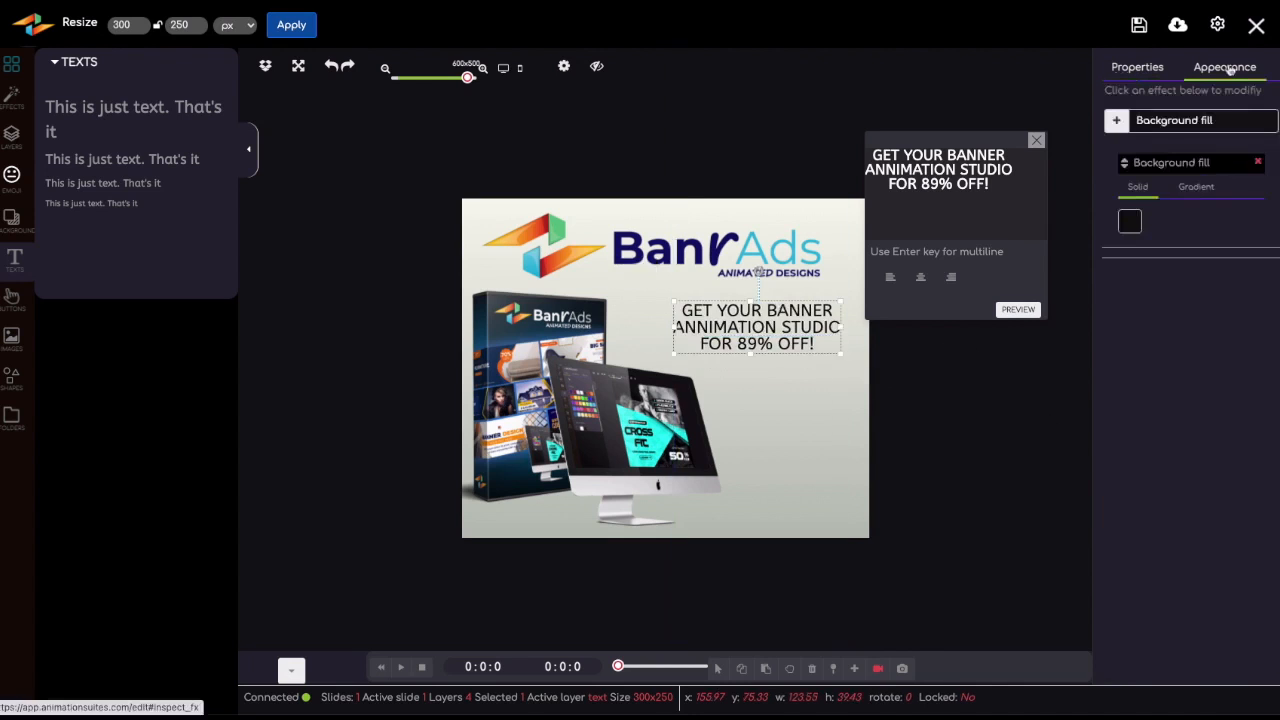
left_click(1128, 226)
left_click_drag(1220, 240, 1246, 217)
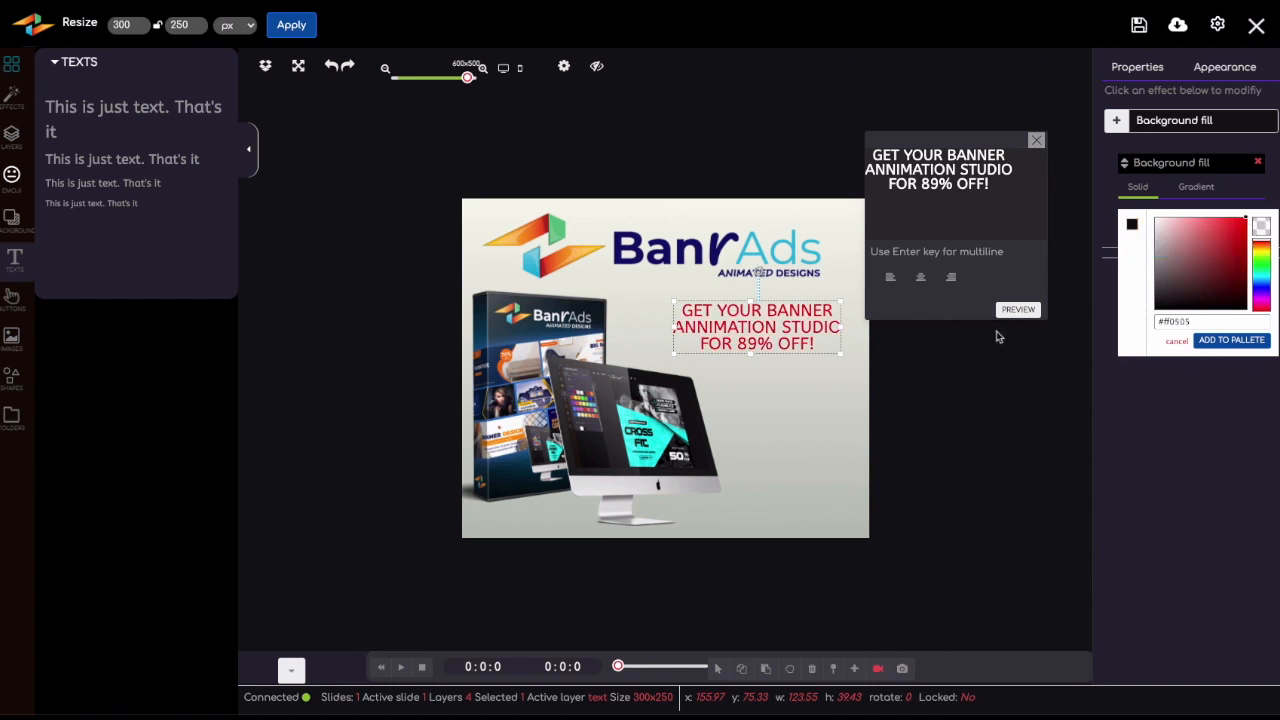
Step: Set the offer text in Montserrat Bold, enlarged to about 155 by 48, and place it at about X 134, Y 72
left_click(1024, 312)
left_click_drag(682, 355, 747, 334)
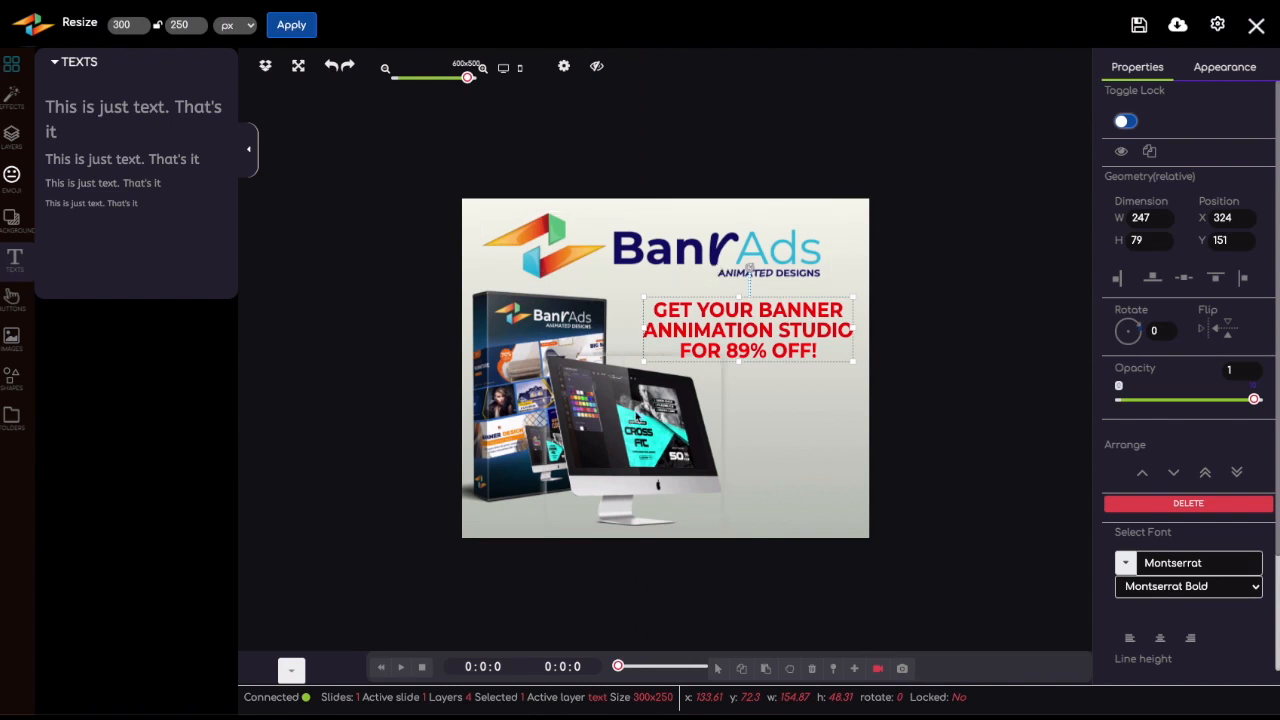
right_click(637, 416)
left_click(1029, 403)
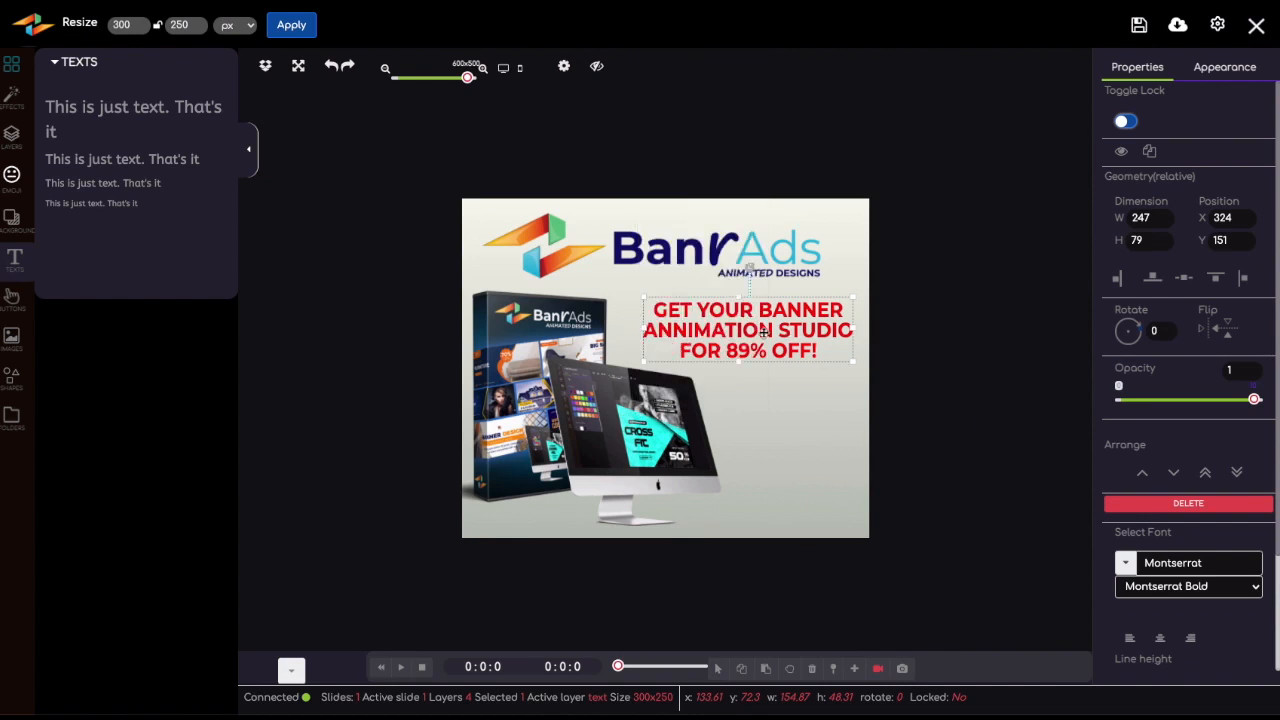
Step: Open the animation timeline and add a Typewriter lettering animation to the offer text
left_click(291, 670)
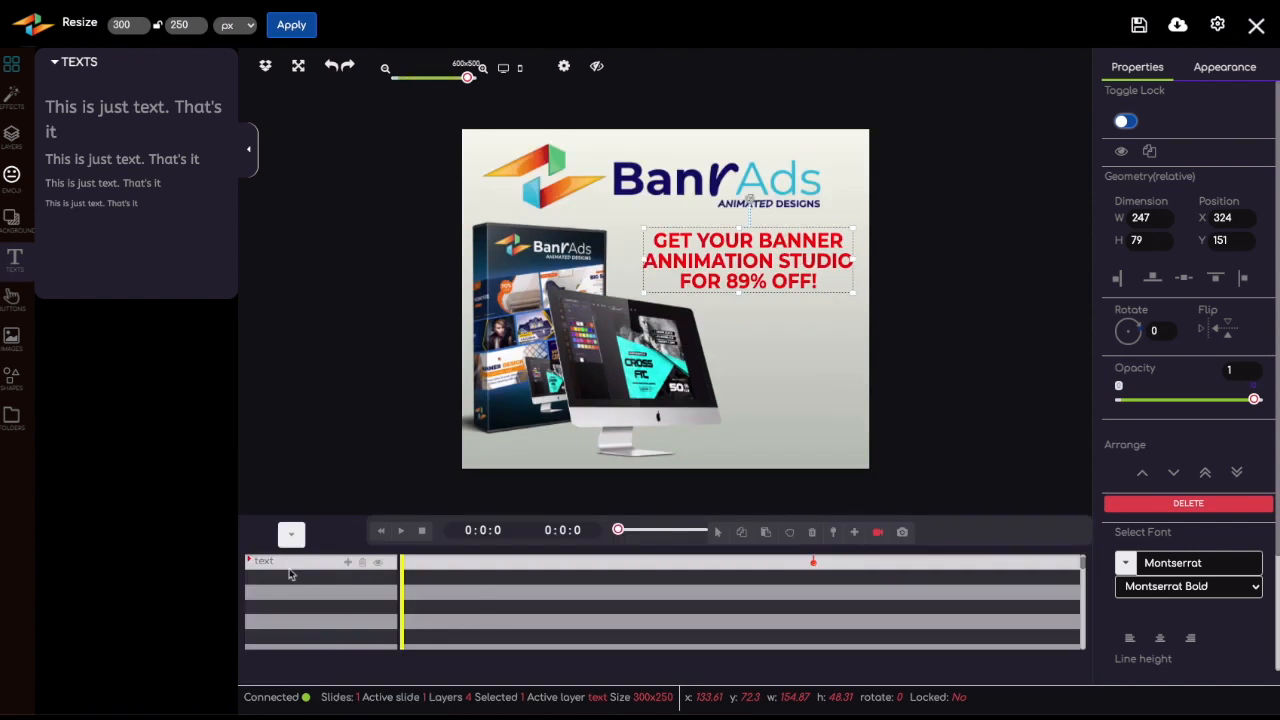
left_click(347, 562)
scroll(400, 520, "down", 3)
scroll(408, 510, "down", 5)
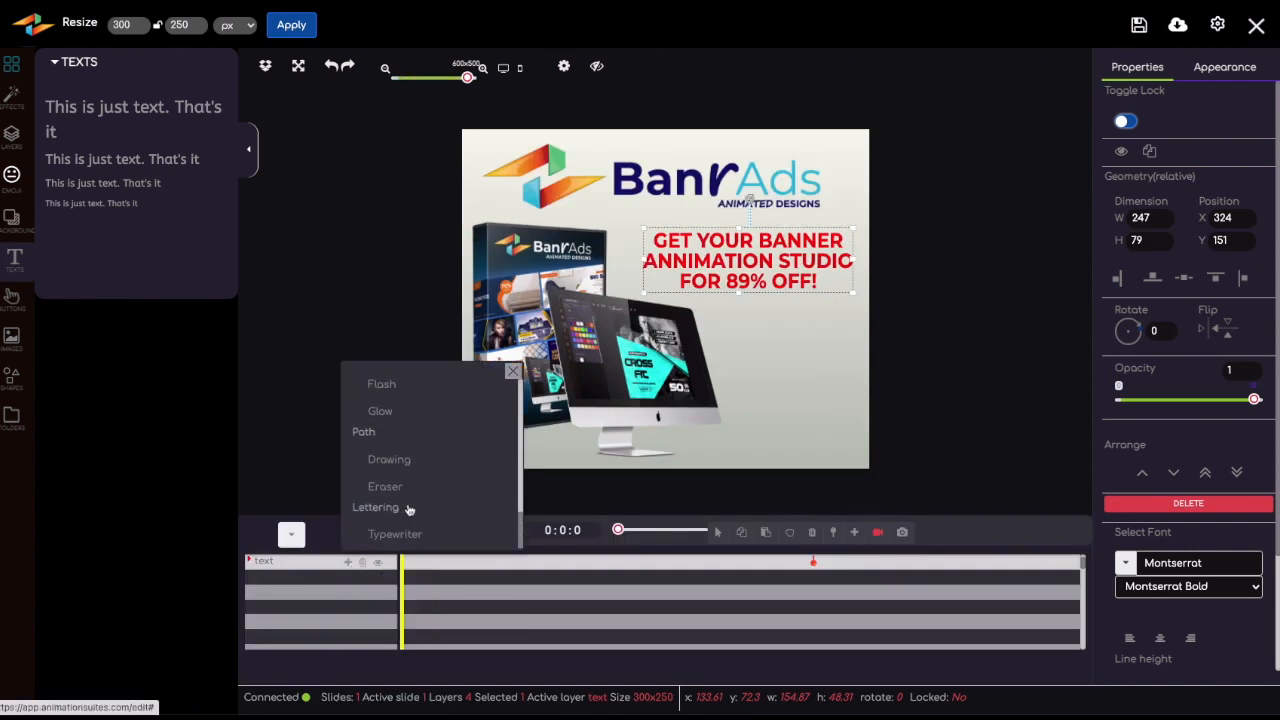
left_click(401, 534)
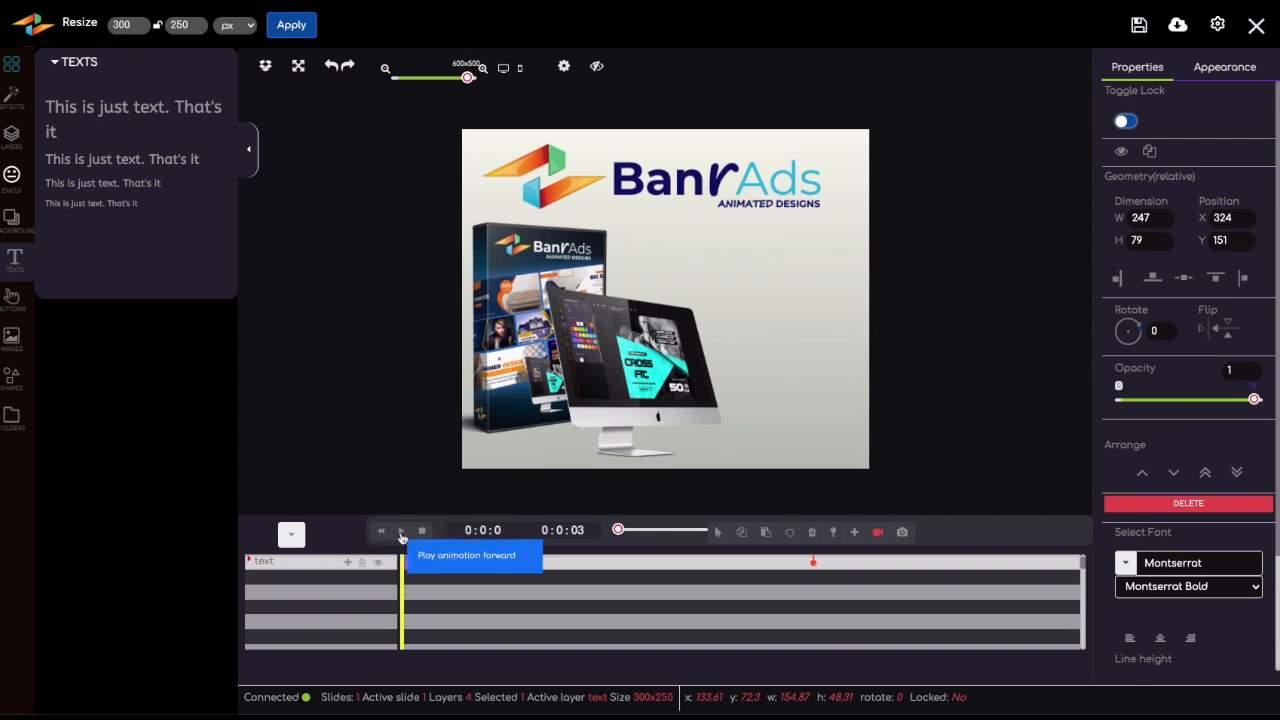
Step: Apply a Slide left transition to the product box image
left_click(509, 278)
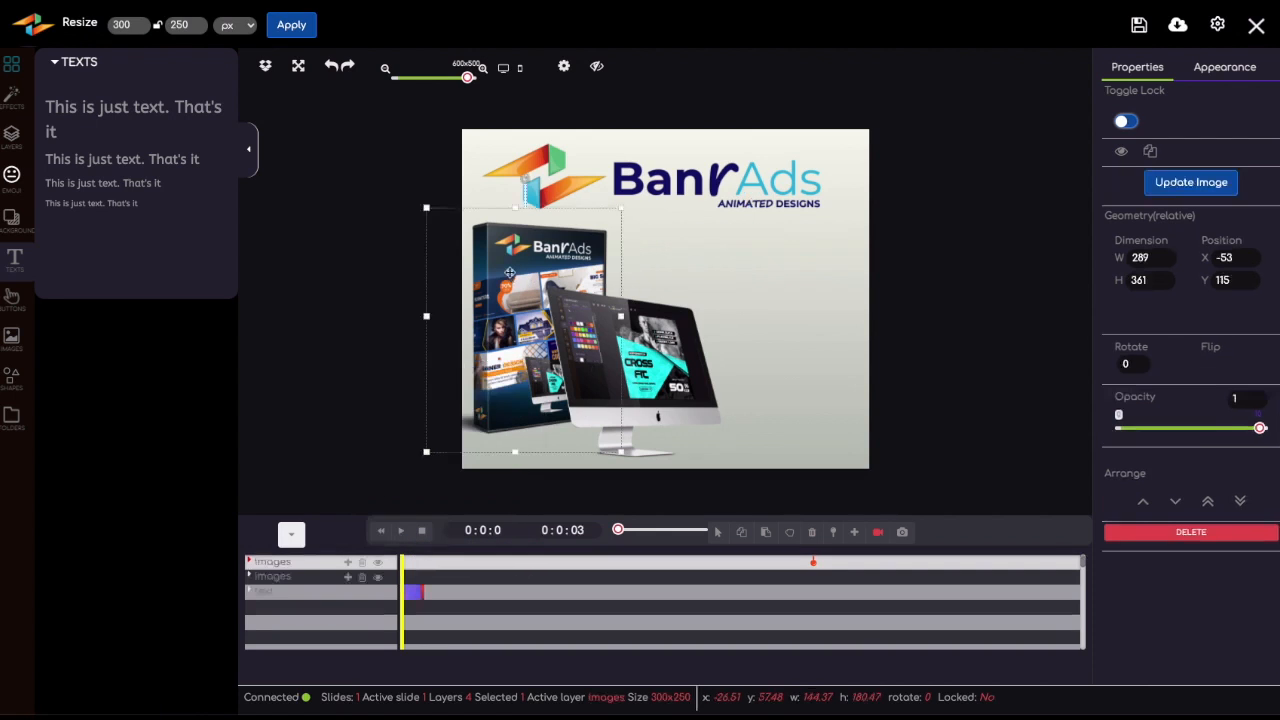
left_click(347, 562)
scroll(420, 435, "up", 5)
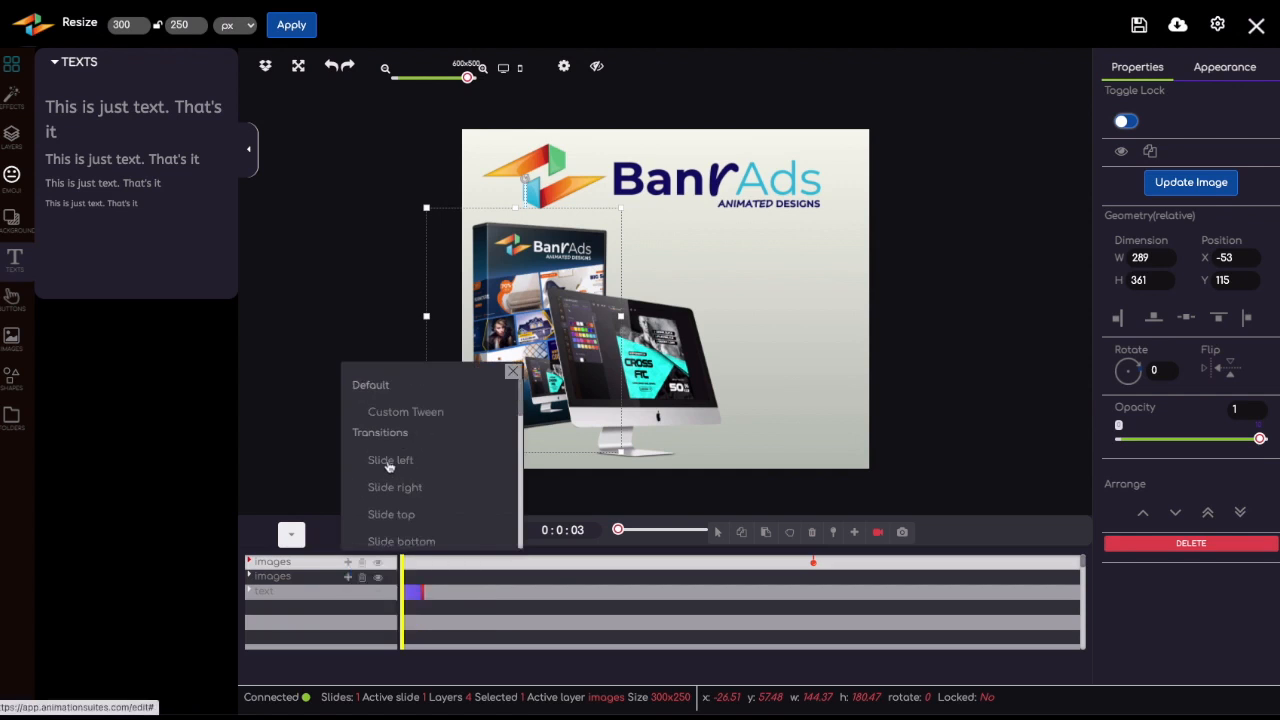
left_click(391, 462)
left_click(662, 258)
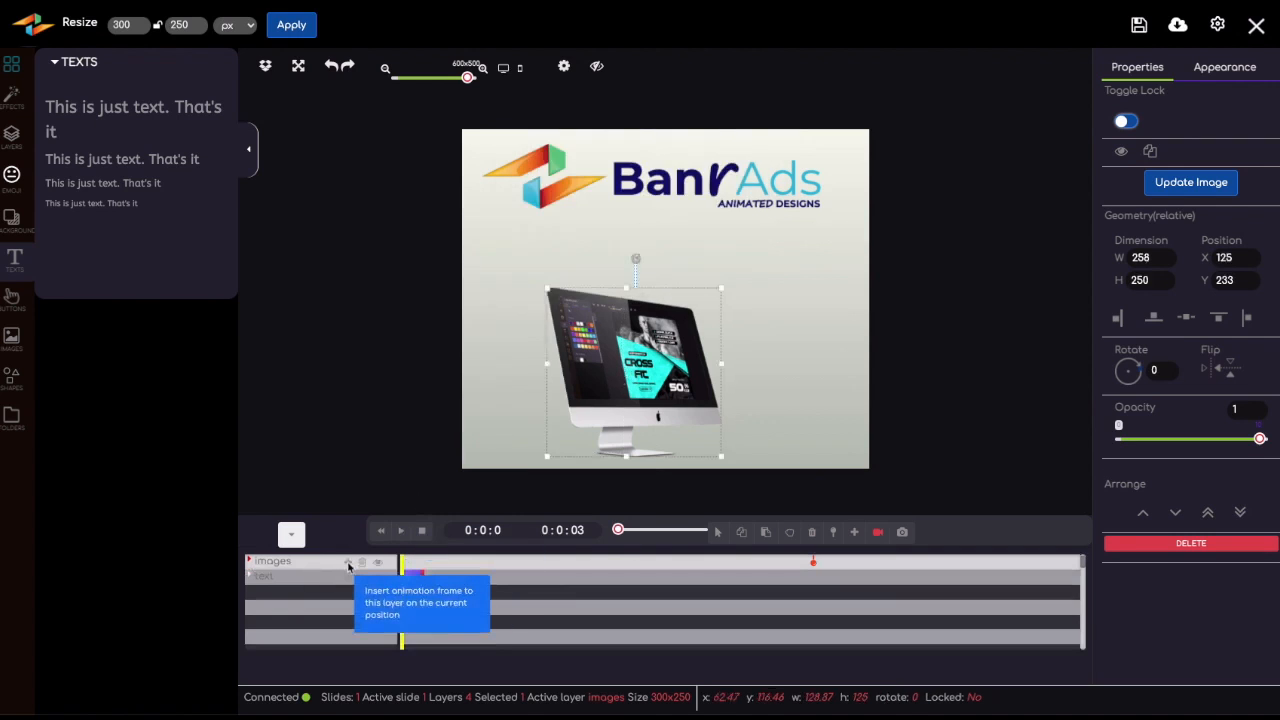
Step: Add a slide transition to the monitor image with Play reverse and Use opacity left off
left_click(348, 564)
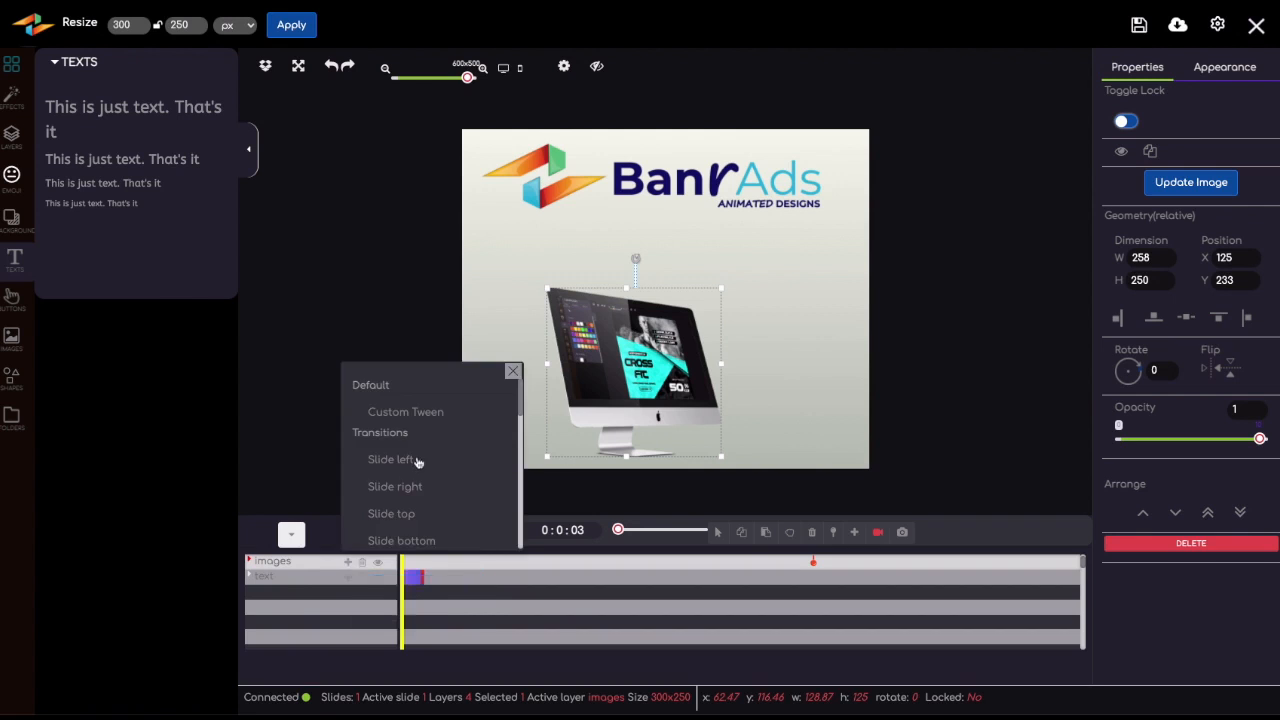
scroll(414, 484, "down", 1)
left_click(400, 511)
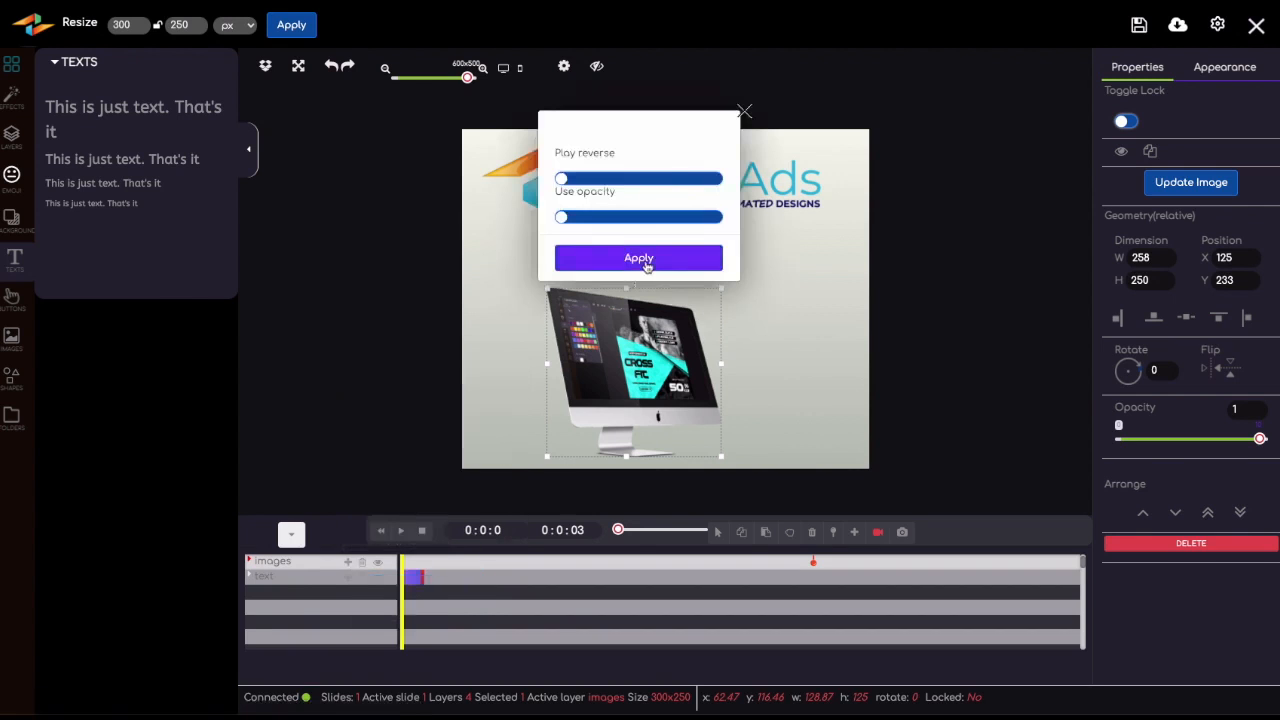